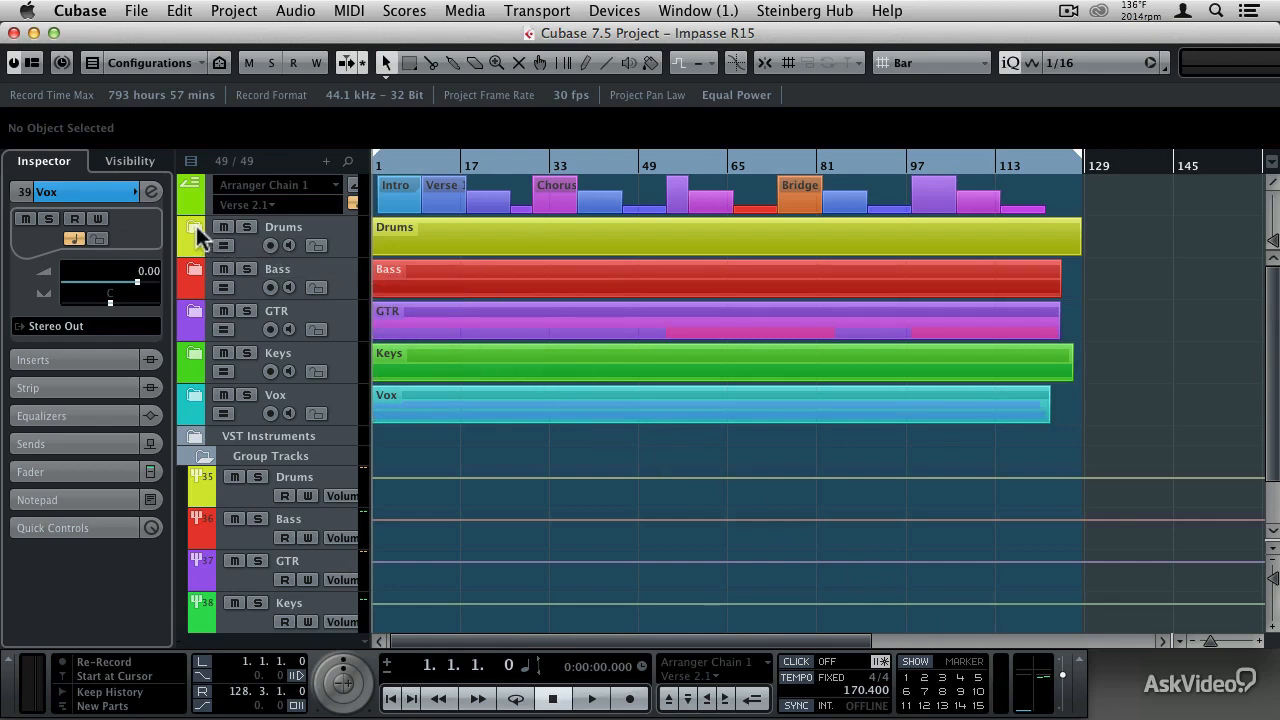
- Inspect the individual drum recordings inside the Drums folder up close around bar 24, and close the folder again
{"action": "left_click", "coordinate": [195, 228]}
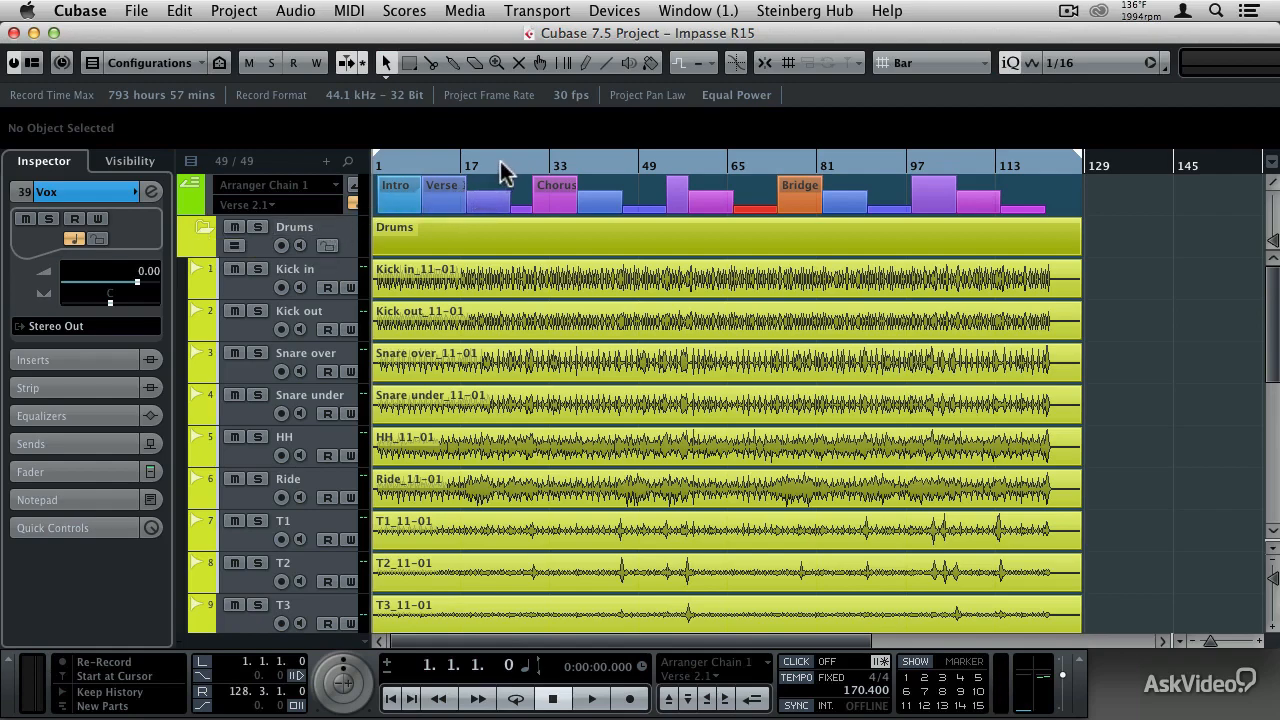
{"action": "left_click_drag", "start_coordinate": [505, 172], "coordinate": [500, 237]}
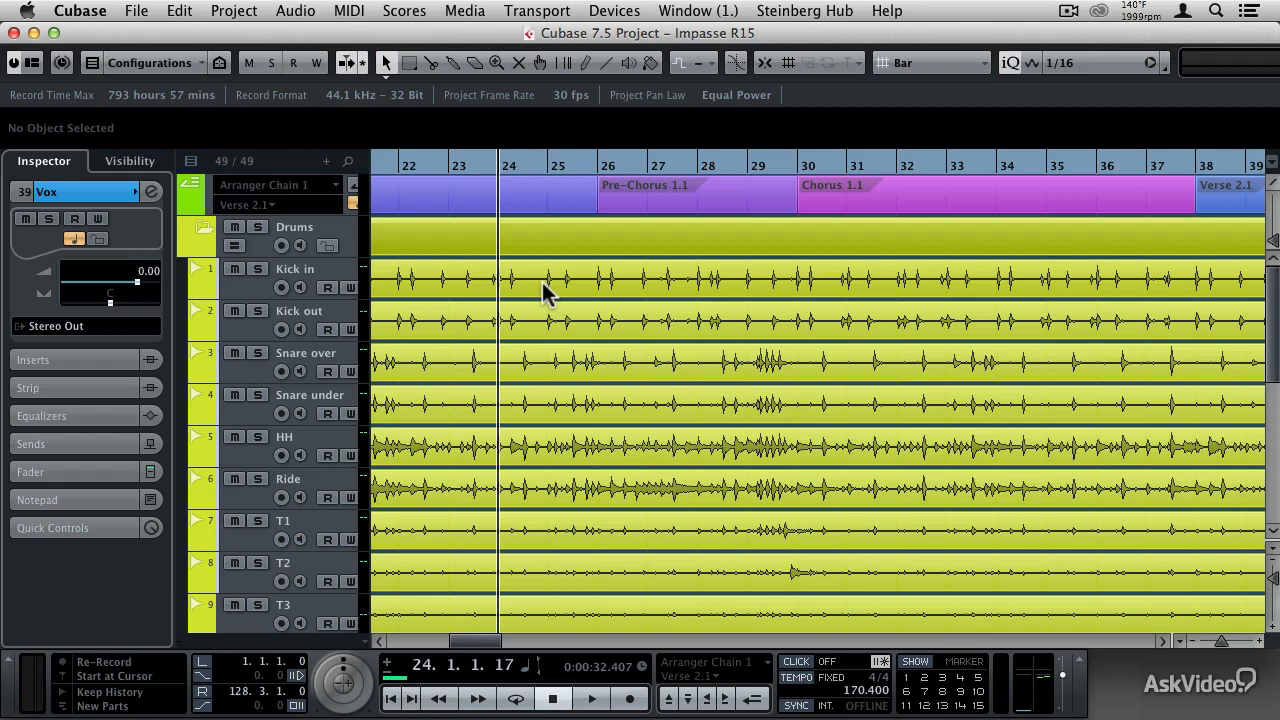
{"action": "left_click", "coordinate": [207, 225]}
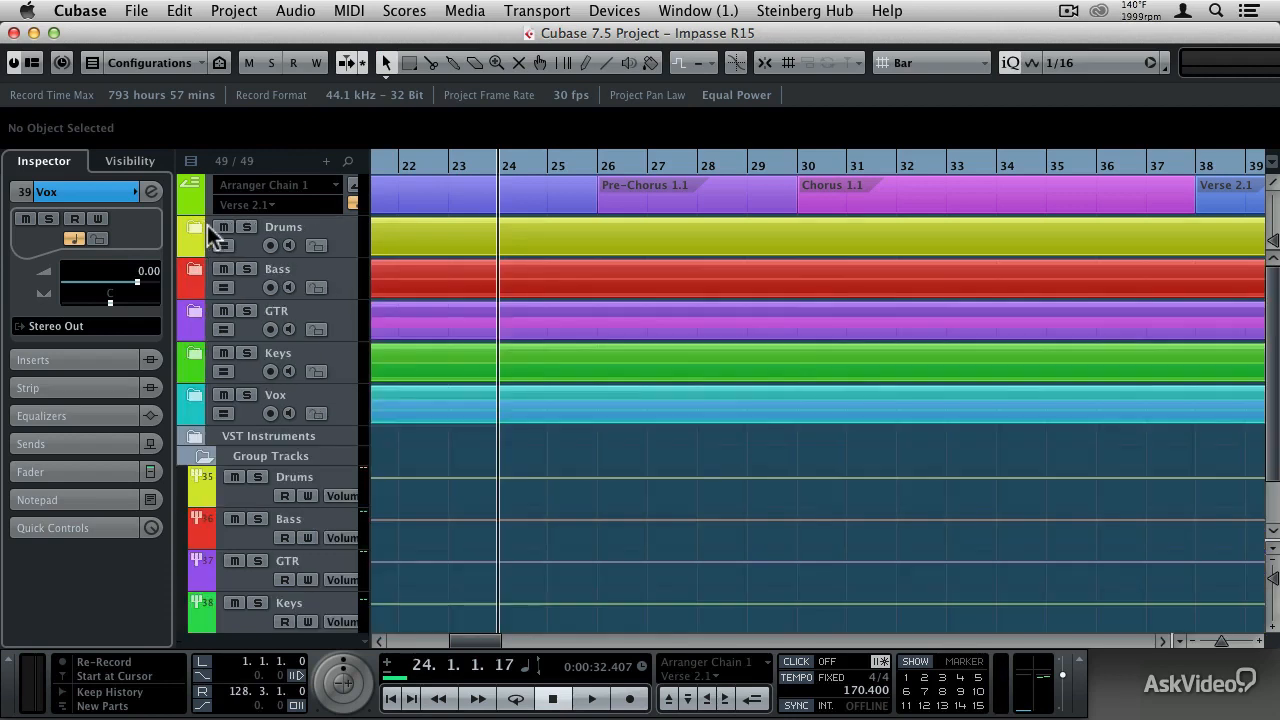
- Expand the GTR folder and open Detect Silence for the event on the first GTR 57 On track
{"action": "left_click", "coordinate": [194, 318]}
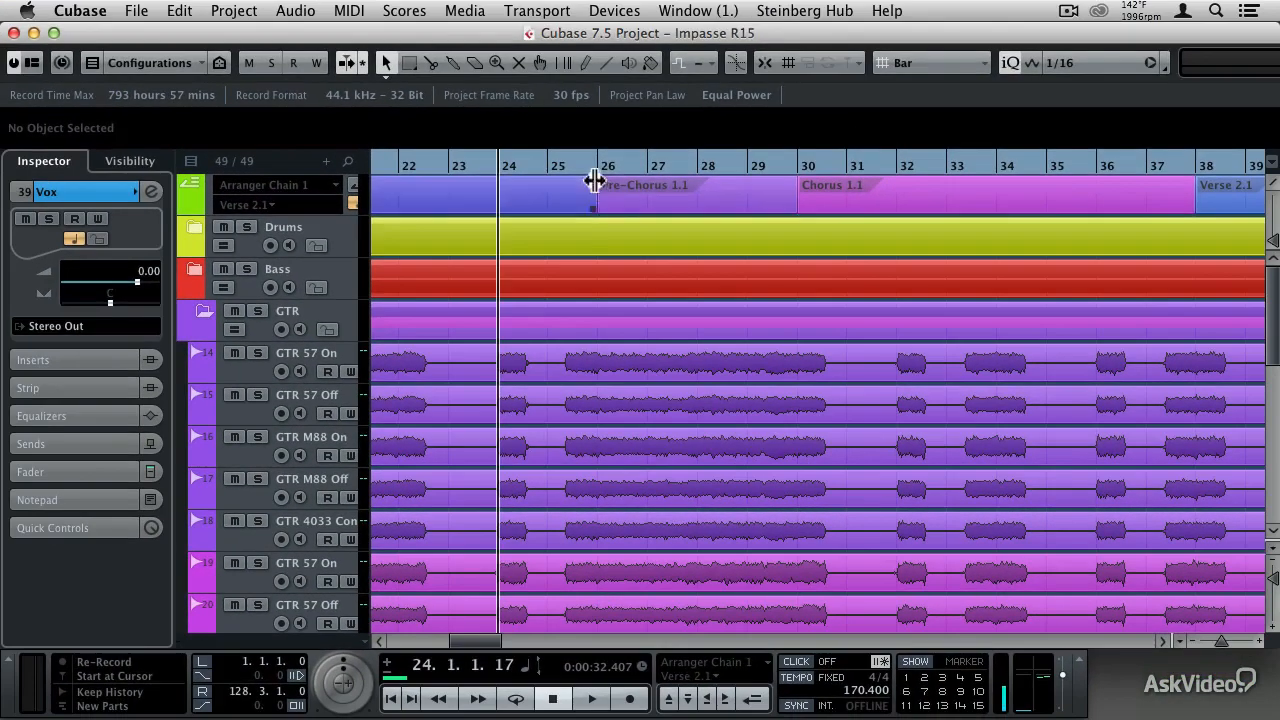
{"action": "left_click_drag", "start_coordinate": [578, 168], "coordinate": [578, 133]}
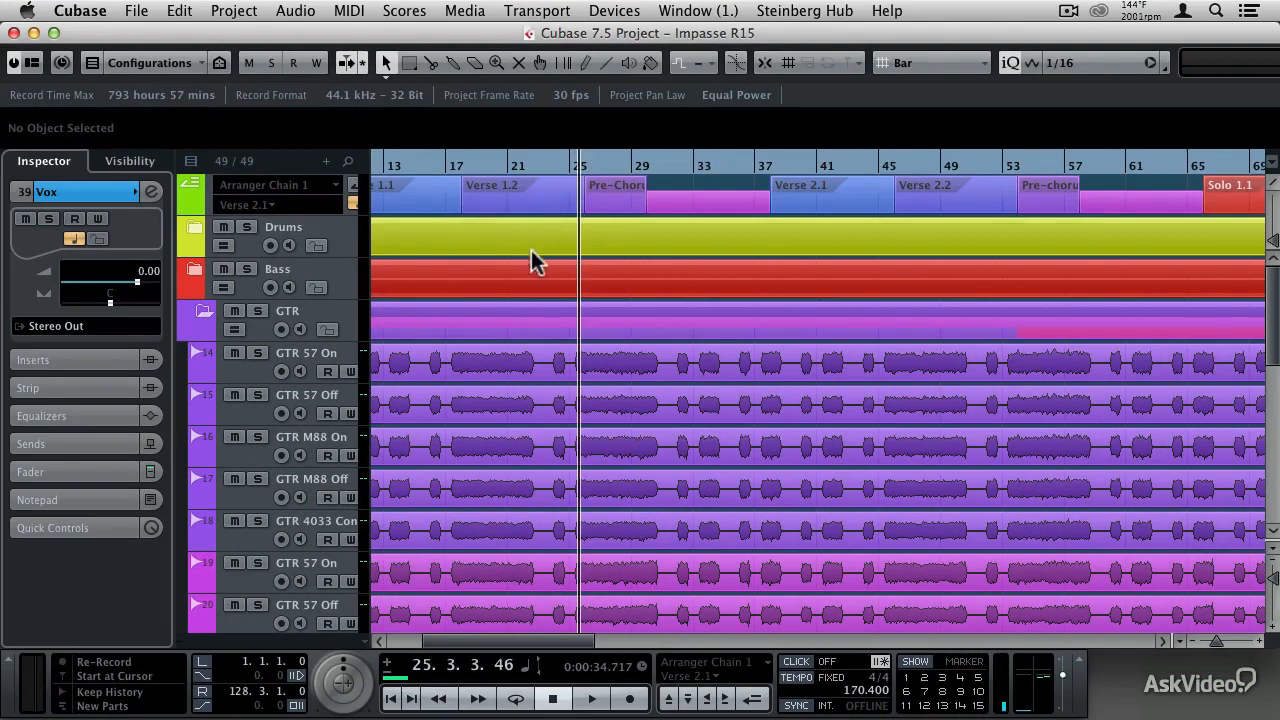
{"action": "left_click", "coordinate": [508, 365]}
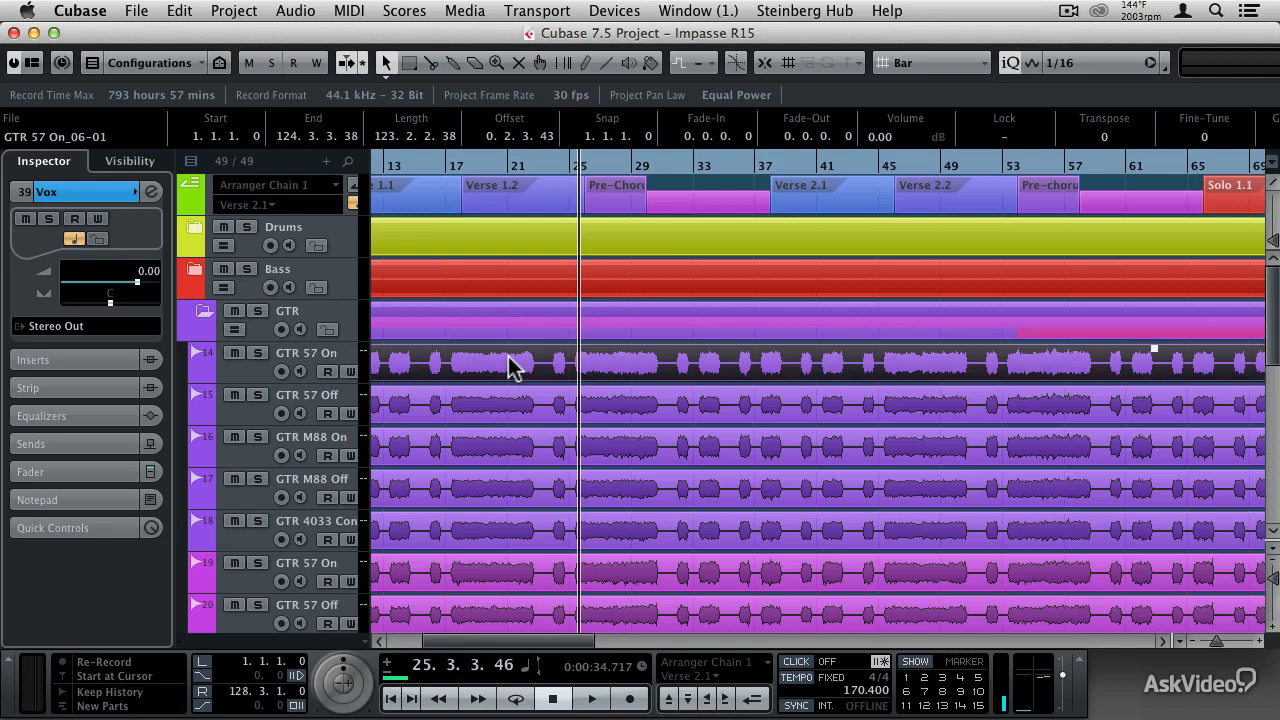
{"action": "left_click", "coordinate": [296, 11]}
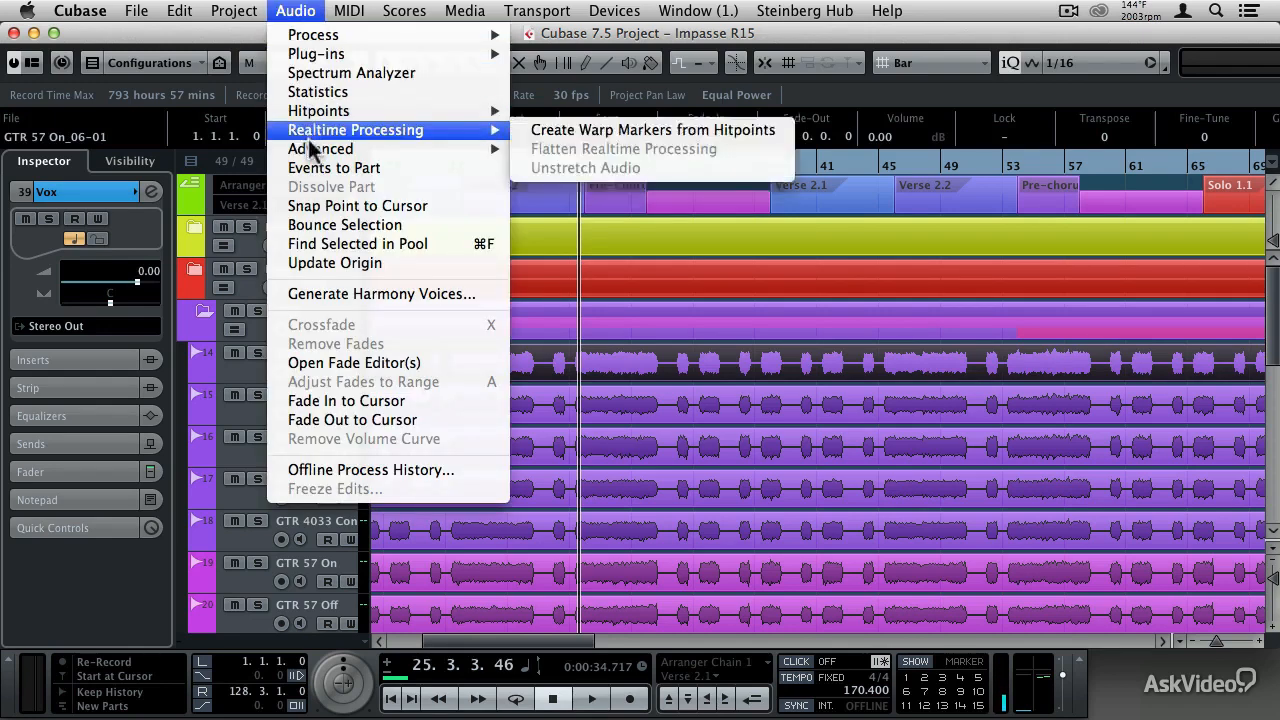
{"action": "mouse_move", "coordinate": [315, 150]}
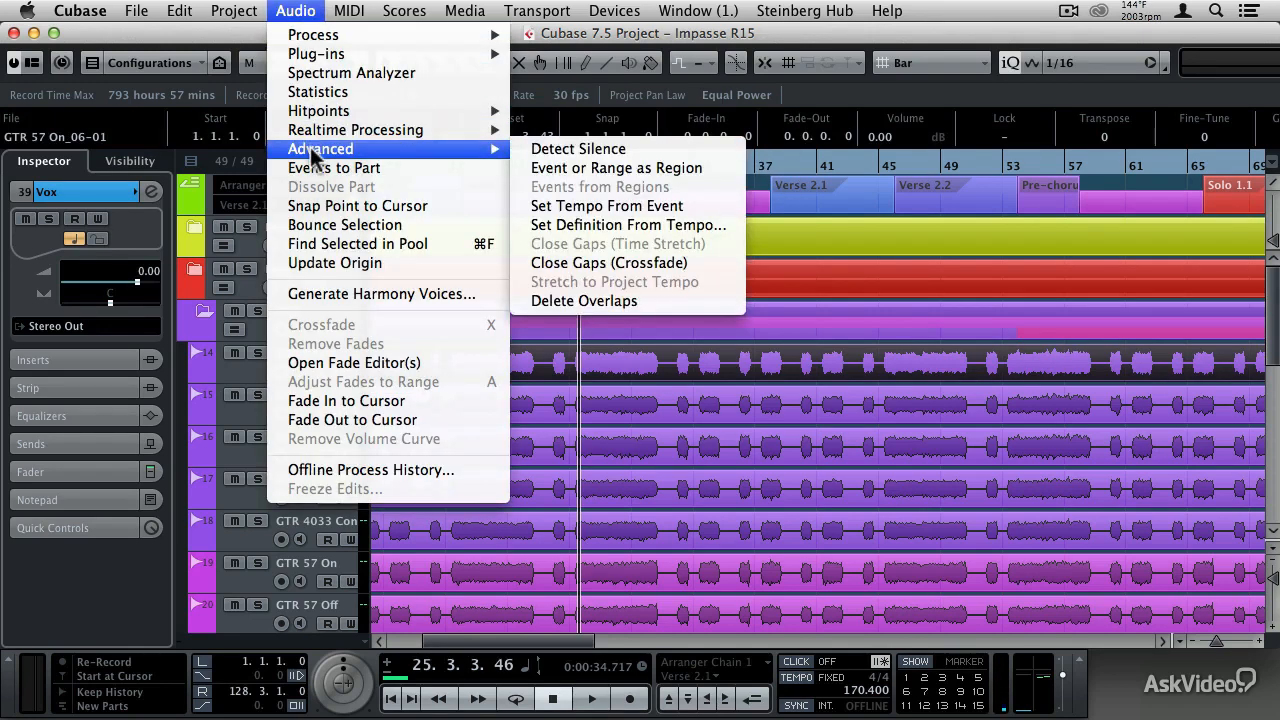
{"action": "left_click", "coordinate": [557, 152]}
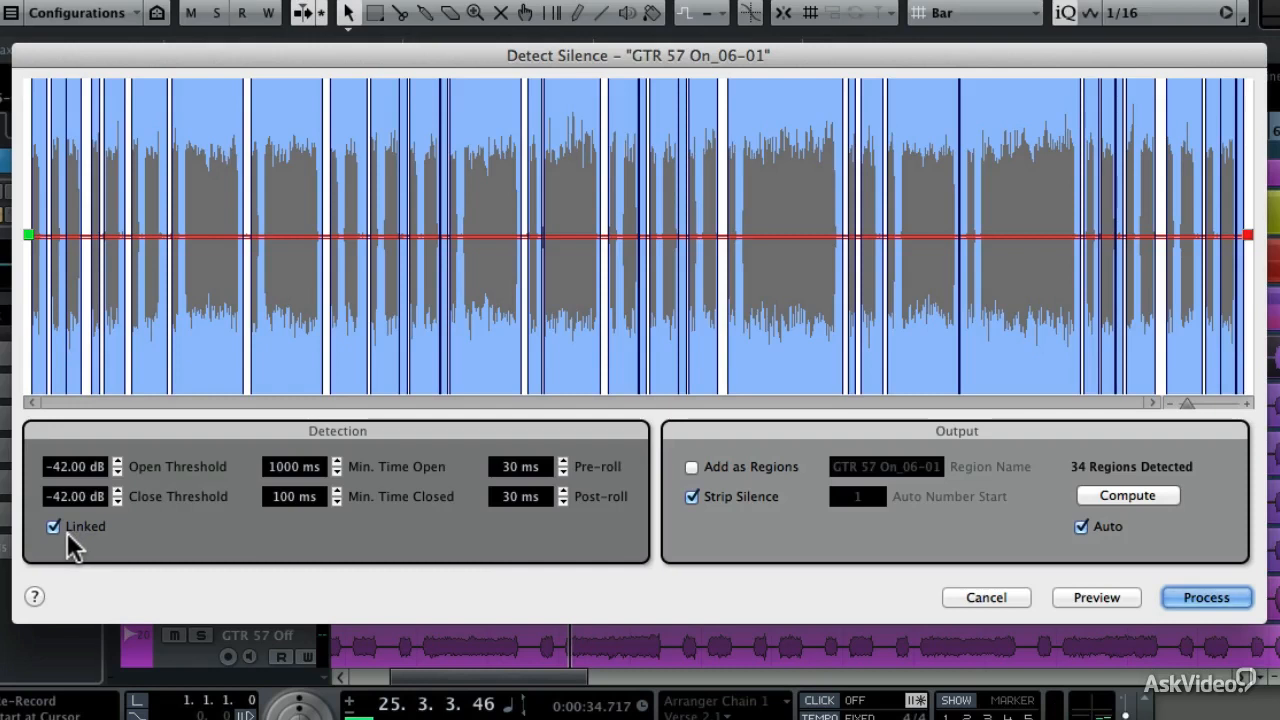
- Set the linked open and close thresholds to -25 dB and strip the silence from the GTR 57 On event
{"action": "left_click", "coordinate": [117, 490]}
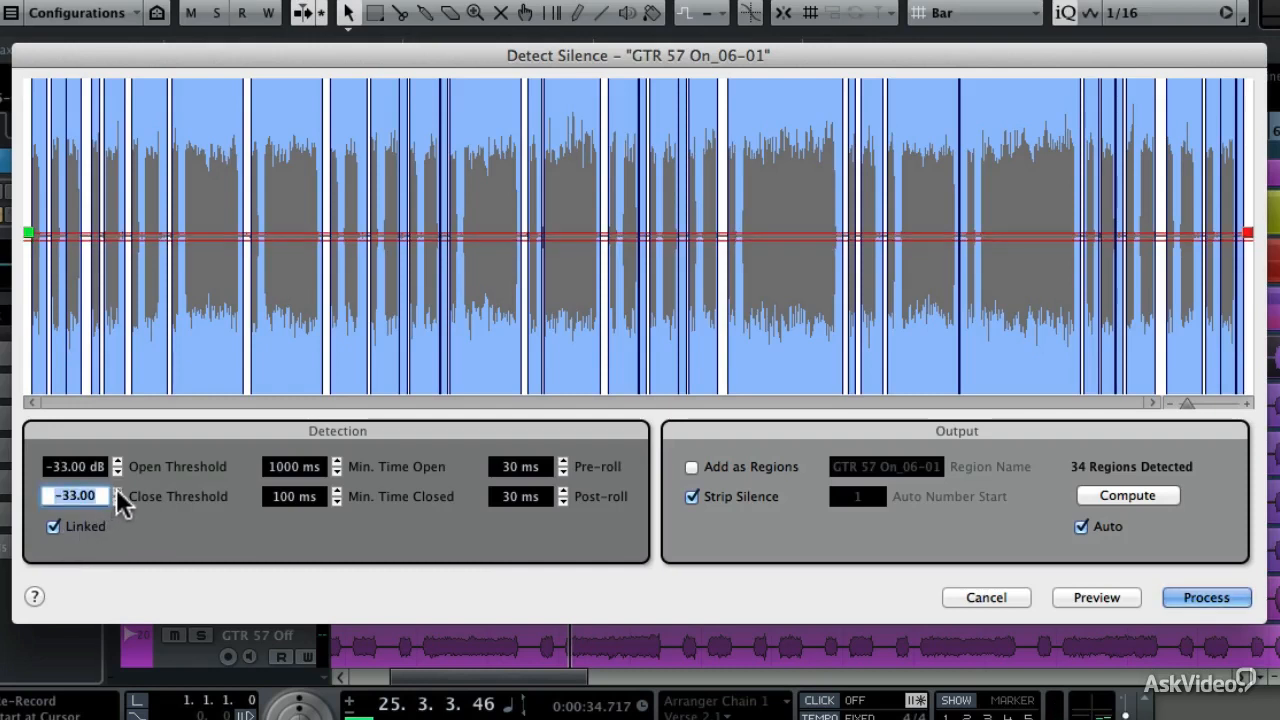
{"action": "left_click", "coordinate": [117, 490]}
{"action": "left_click", "coordinate": [117, 490]}
{"action": "left_click", "coordinate": [117, 490]}
{"action": "left_click", "coordinate": [117, 490]}
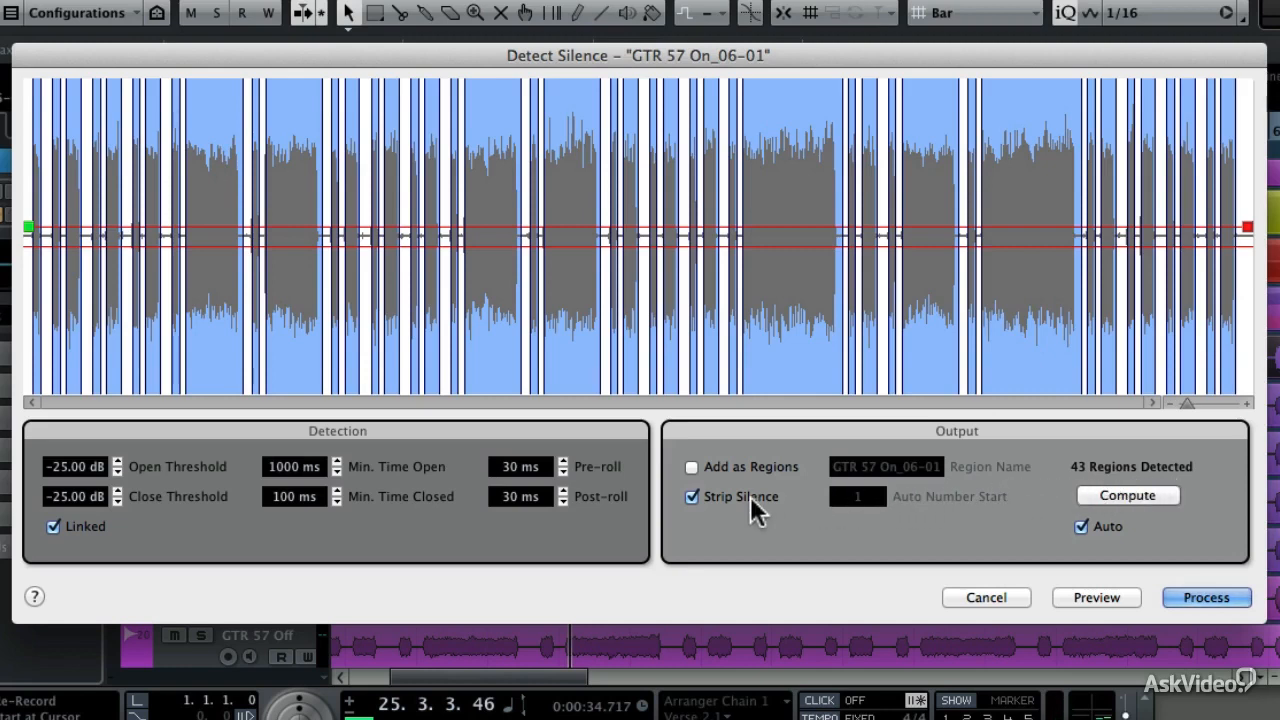
{"action": "left_click", "coordinate": [1180, 598]}
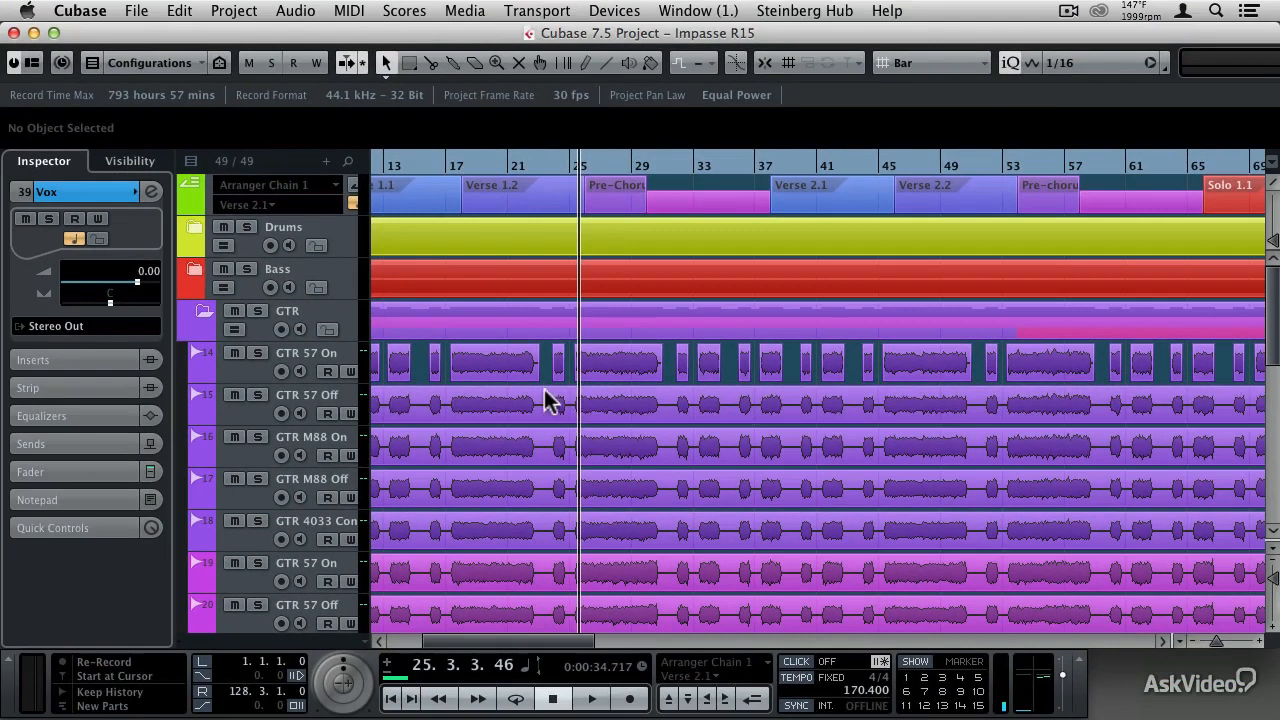
- Select all remaining unstripped guitar events on tracks 15 to 28, including the late ones beginning near bar 97
{"action": "left_click", "coordinate": [505, 395]}
{"action": "left_click_drag", "start_coordinate": [548, 375], "coordinate": [549, 476]}
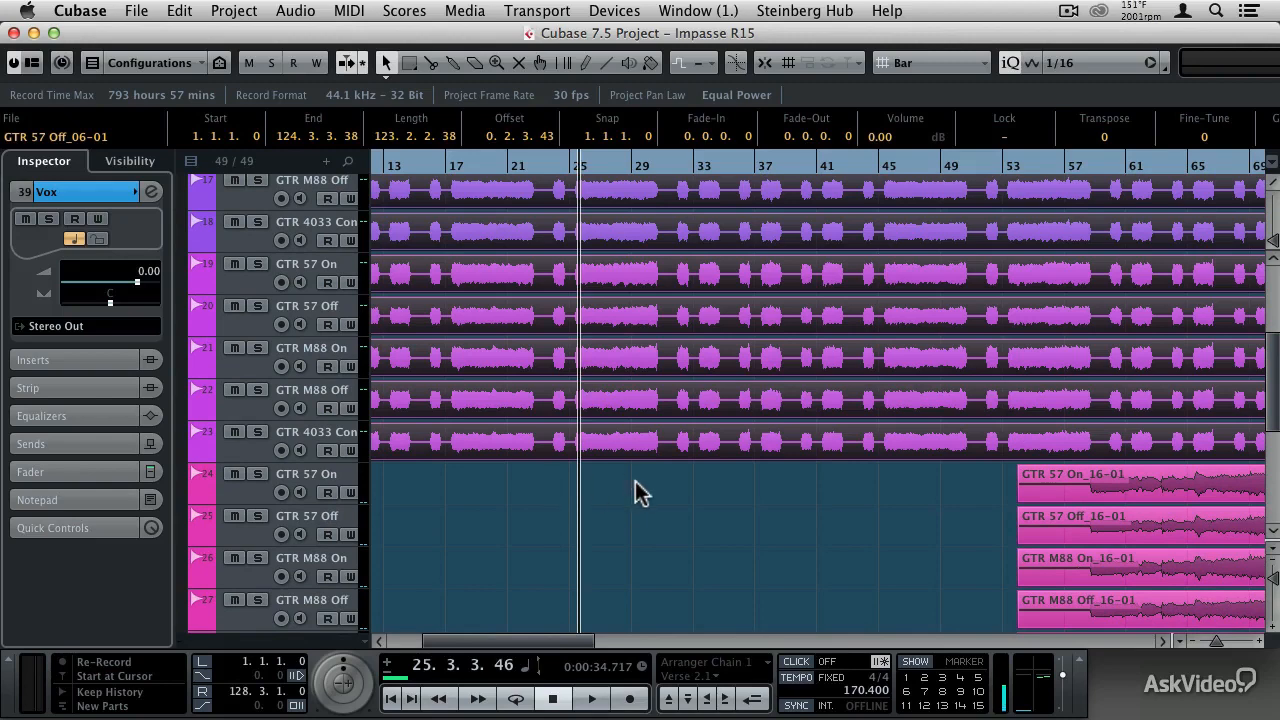
{"action": "scroll", "coordinate": [1268, 420], "scroll_direction": "down", "scroll_amount": 3}
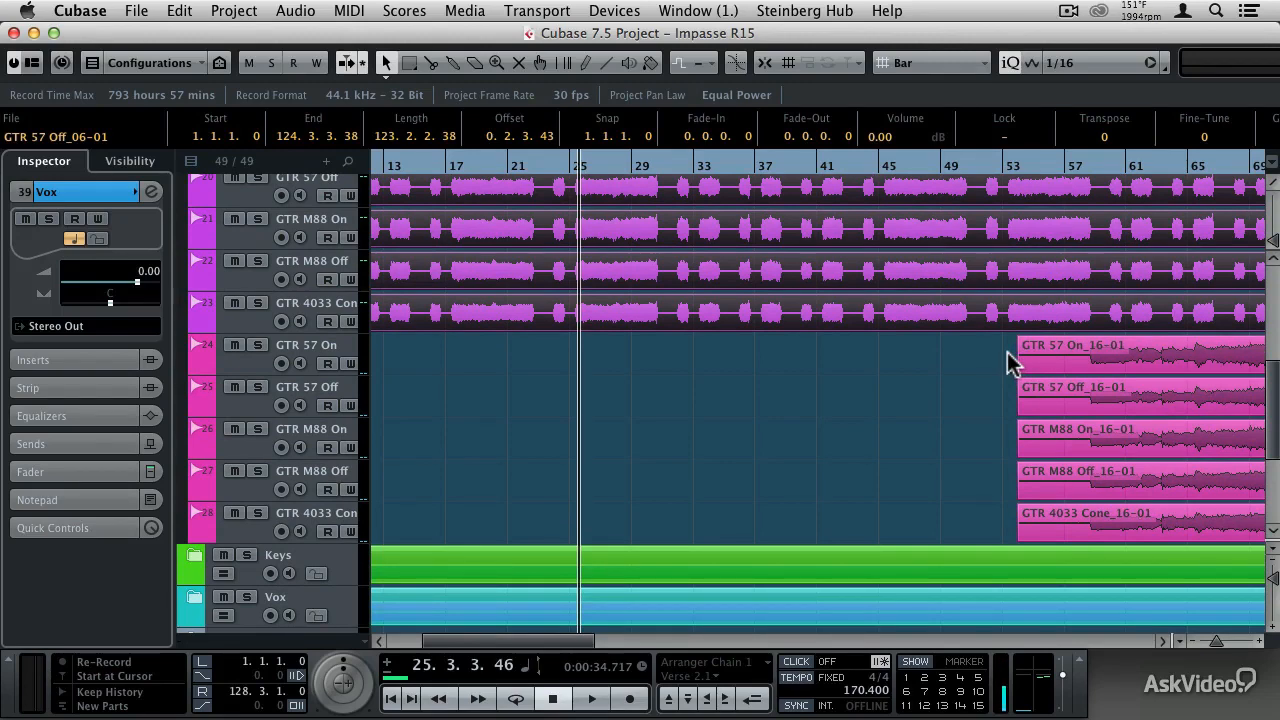
{"action": "left_click_drag", "start_coordinate": [1005, 350], "coordinate": [1090, 517]}
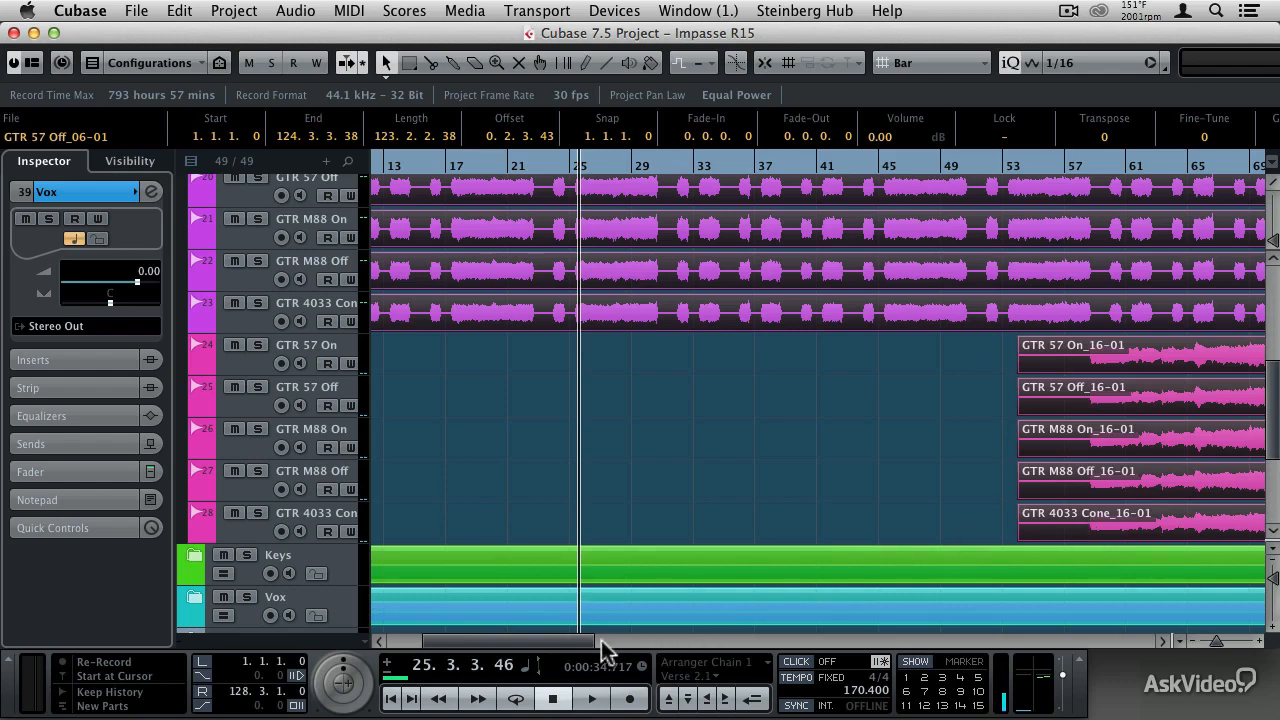
{"action": "left_click_drag", "start_coordinate": [566, 640], "coordinate": [750, 633]}
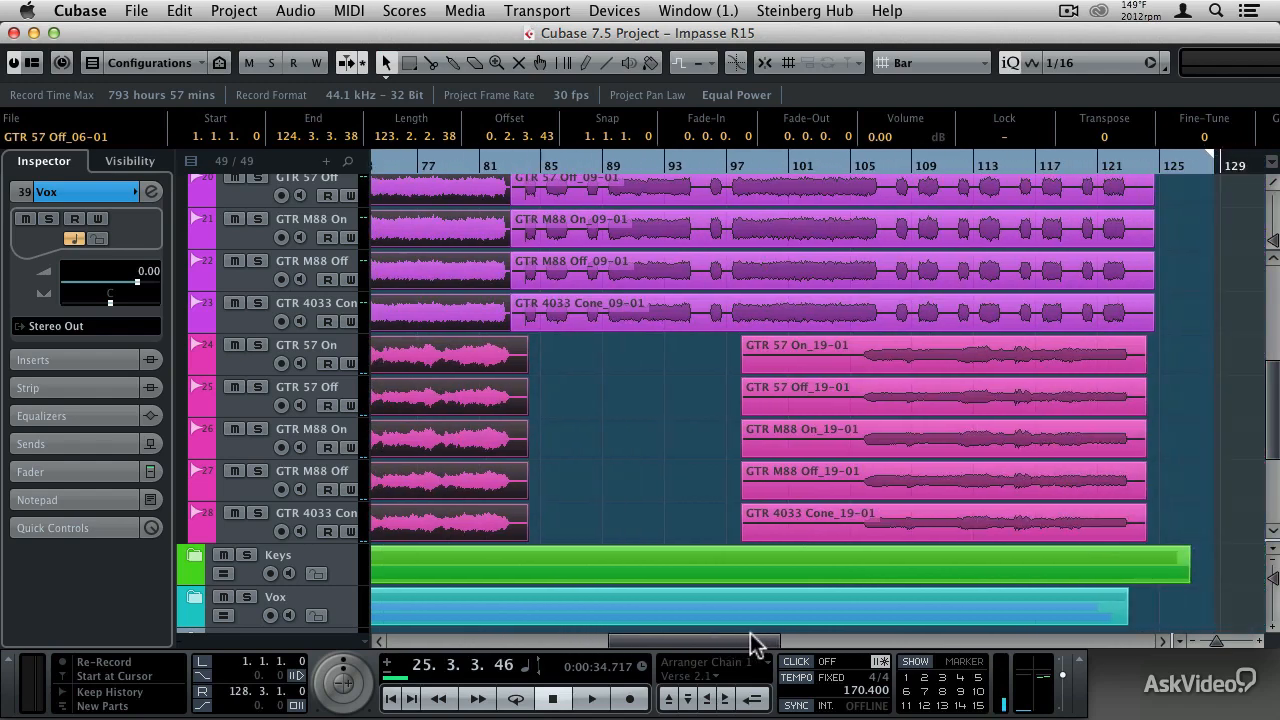
{"action": "left_click_drag", "start_coordinate": [728, 360], "coordinate": [877, 530]}
{"action": "mouse_move", "coordinate": [666, 362]}
{"action": "left_mouse_down"}
{"action": "mouse_move", "coordinate": [629, 229]}
{"action": "mouse_move", "coordinate": [630, 515]}
{"action": "mouse_move", "coordinate": [618, 388]}
{"action": "left_mouse_up"}
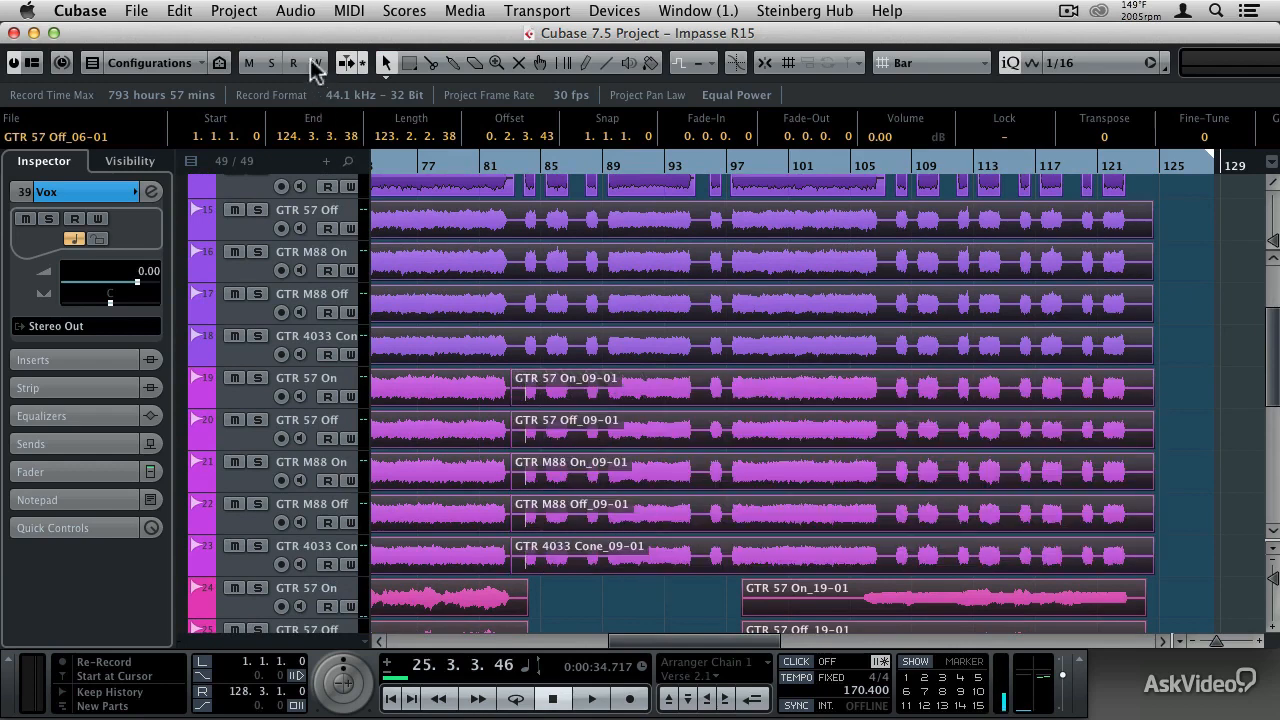
- Run Detect Silence on the selected guitar events, stripping silence from each one in turn with the thresholds kept at -25 dB
{"action": "left_click", "coordinate": [296, 12]}
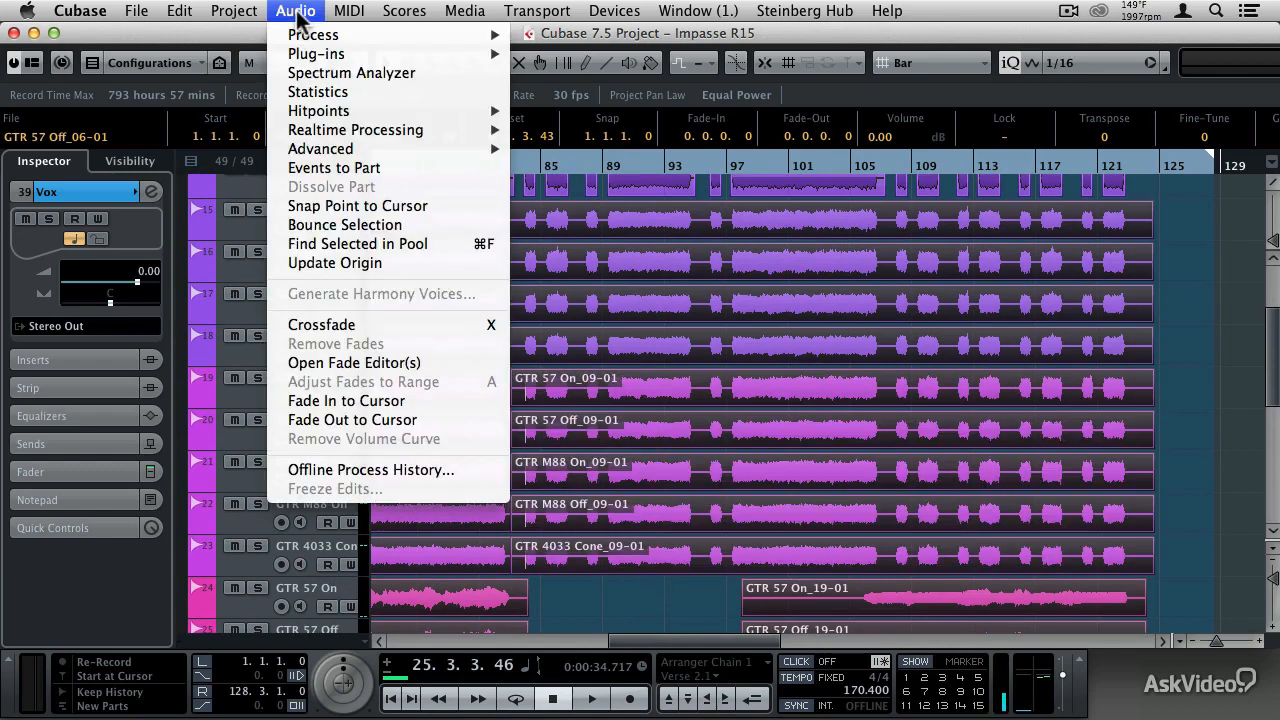
{"action": "mouse_move", "coordinate": [320, 150]}
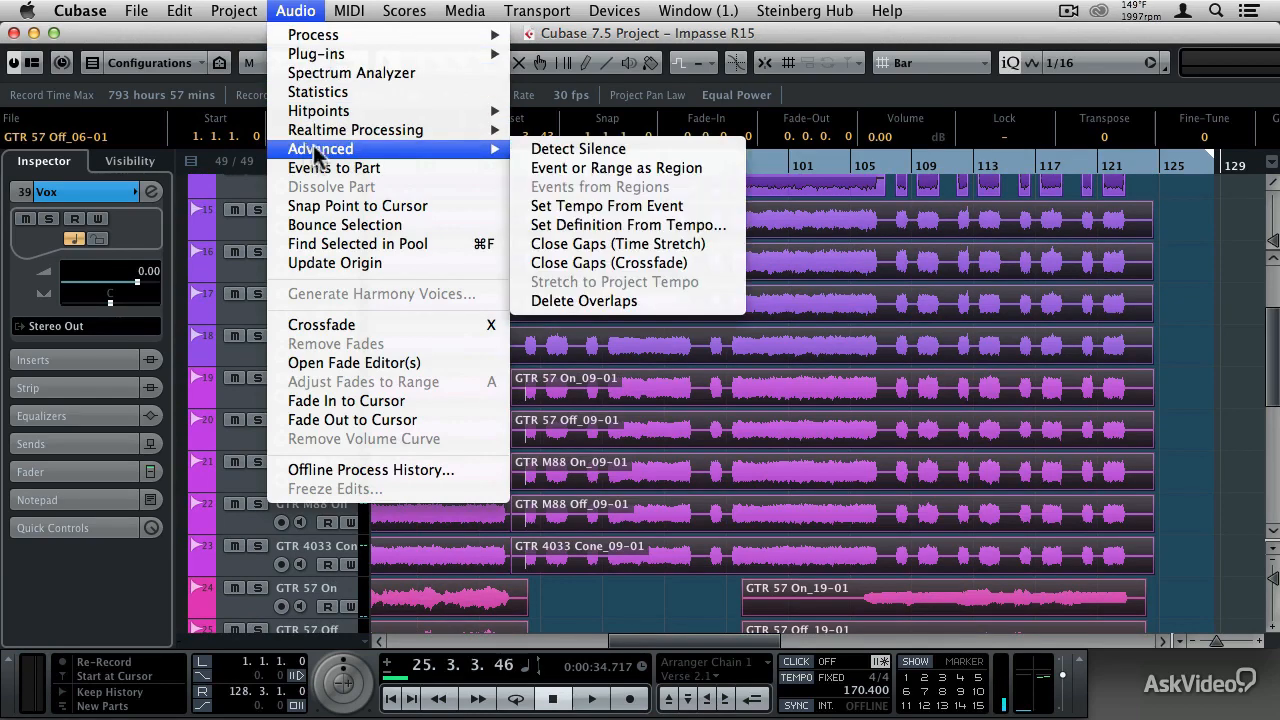
{"action": "left_click", "coordinate": [604, 154]}
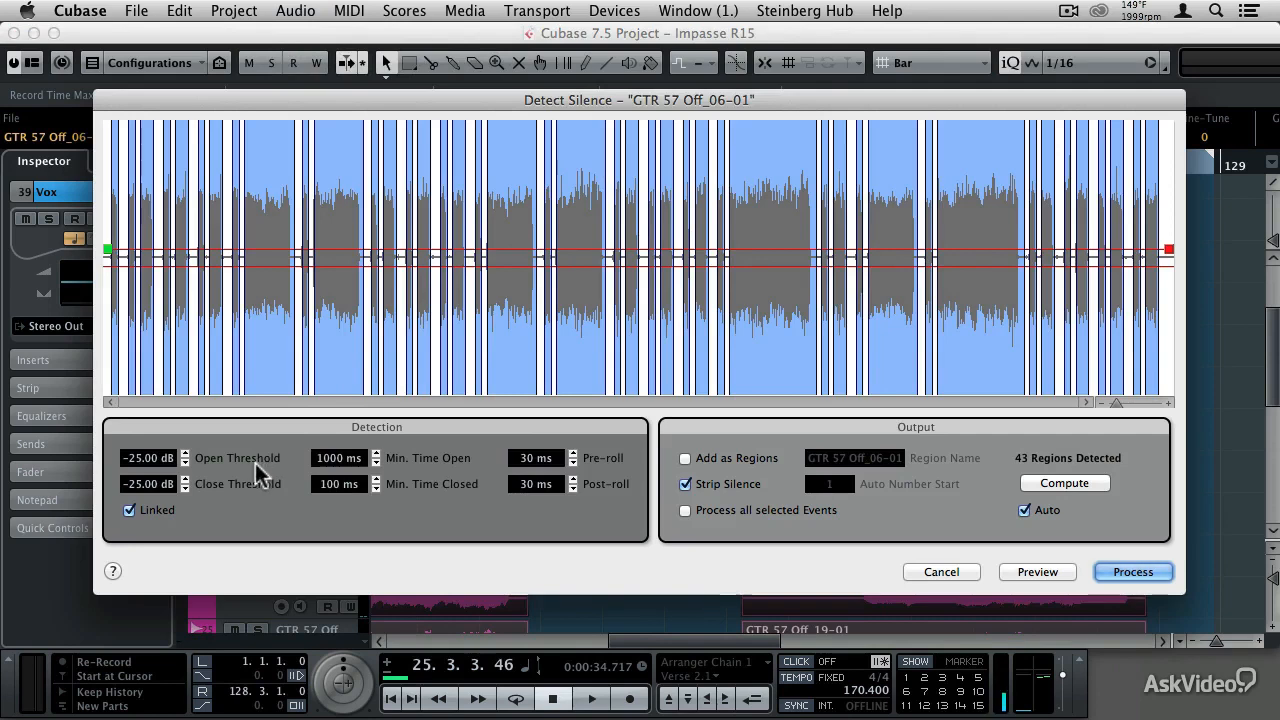
{"action": "left_click", "coordinate": [1130, 574]}
{"action": "left_click", "coordinate": [1127, 574]}
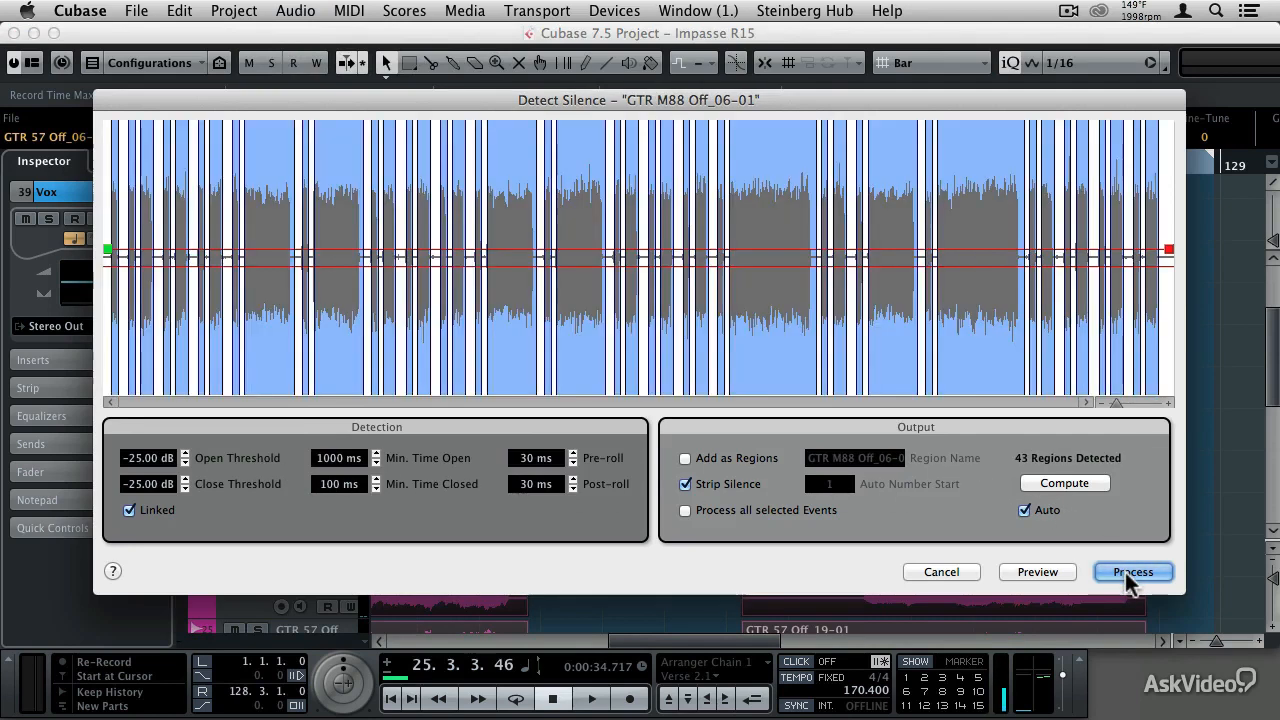
{"action": "left_click", "coordinate": [1127, 574]}
{"action": "left_click", "coordinate": [1127, 574]}
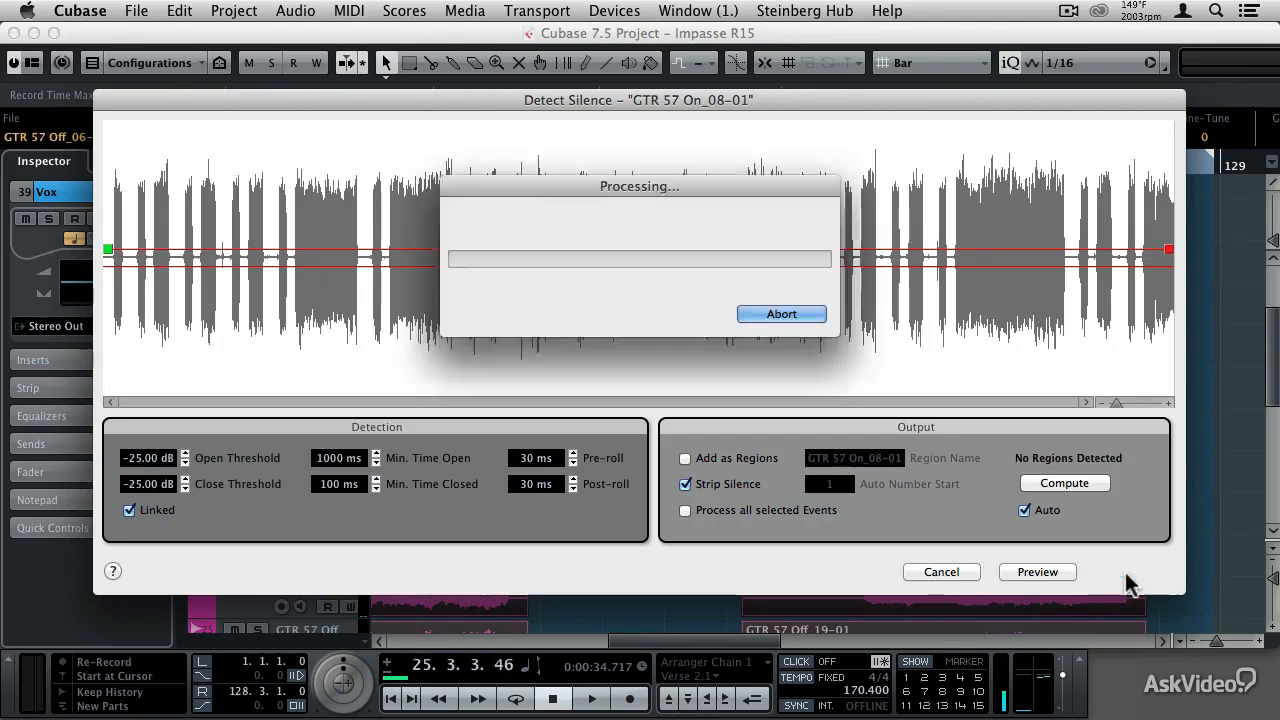
{"action": "left_click", "coordinate": [1127, 574]}
{"action": "left_click", "coordinate": [1127, 574]}
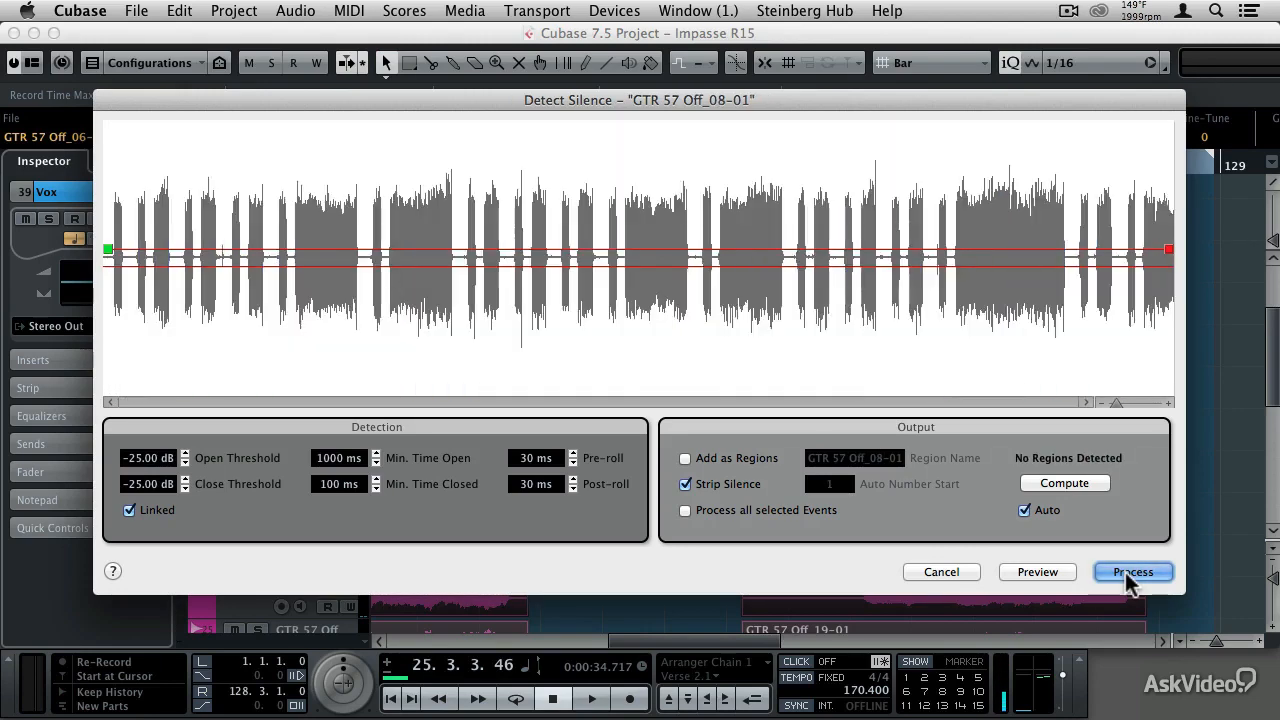
{"action": "left_click", "coordinate": [1127, 574]}
{"action": "left_click", "coordinate": [1127, 574]}
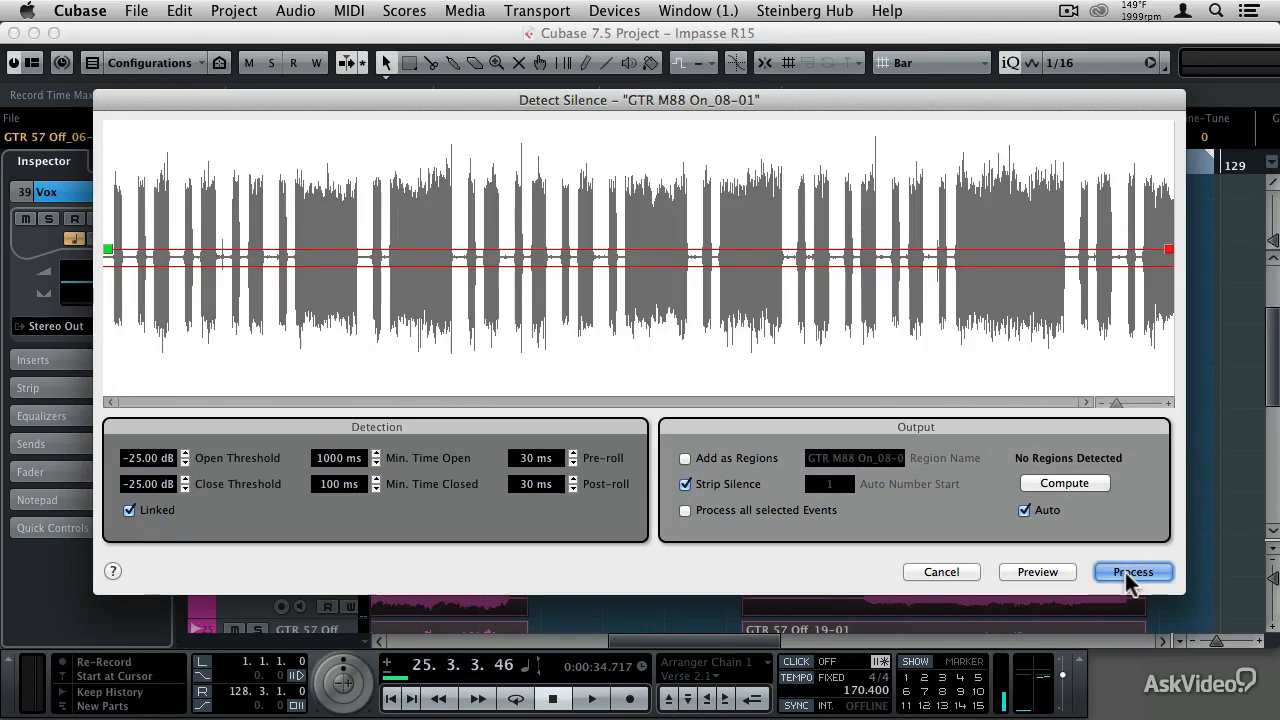
{"action": "left_click", "coordinate": [1130, 573]}
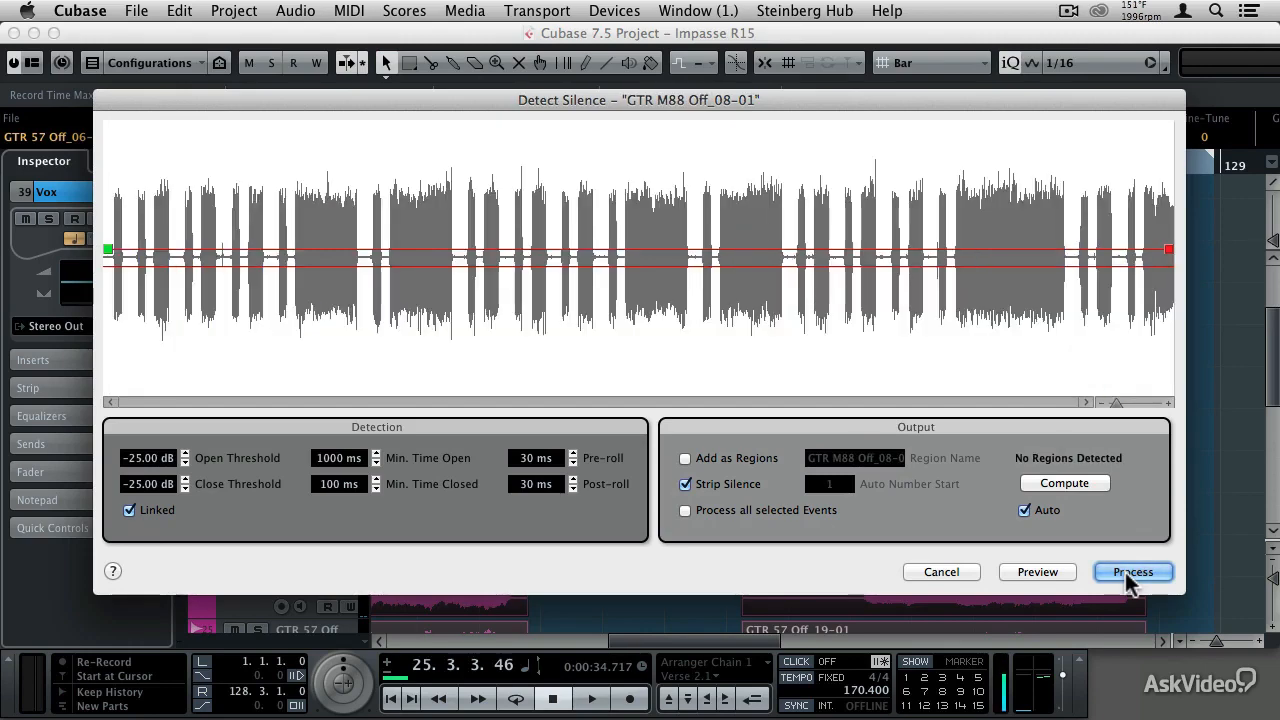
{"action": "left_click", "coordinate": [1130, 574]}
{"action": "left_click", "coordinate": [1130, 574]}
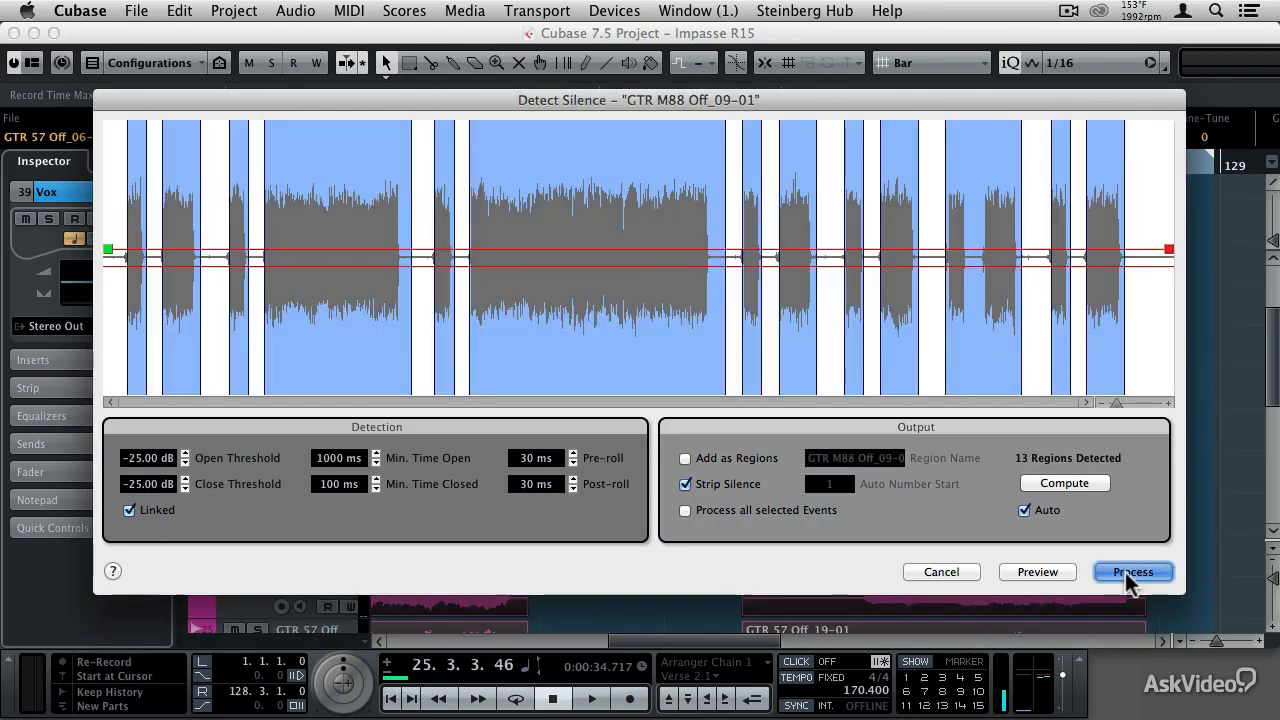
{"action": "left_click", "coordinate": [1130, 574]}
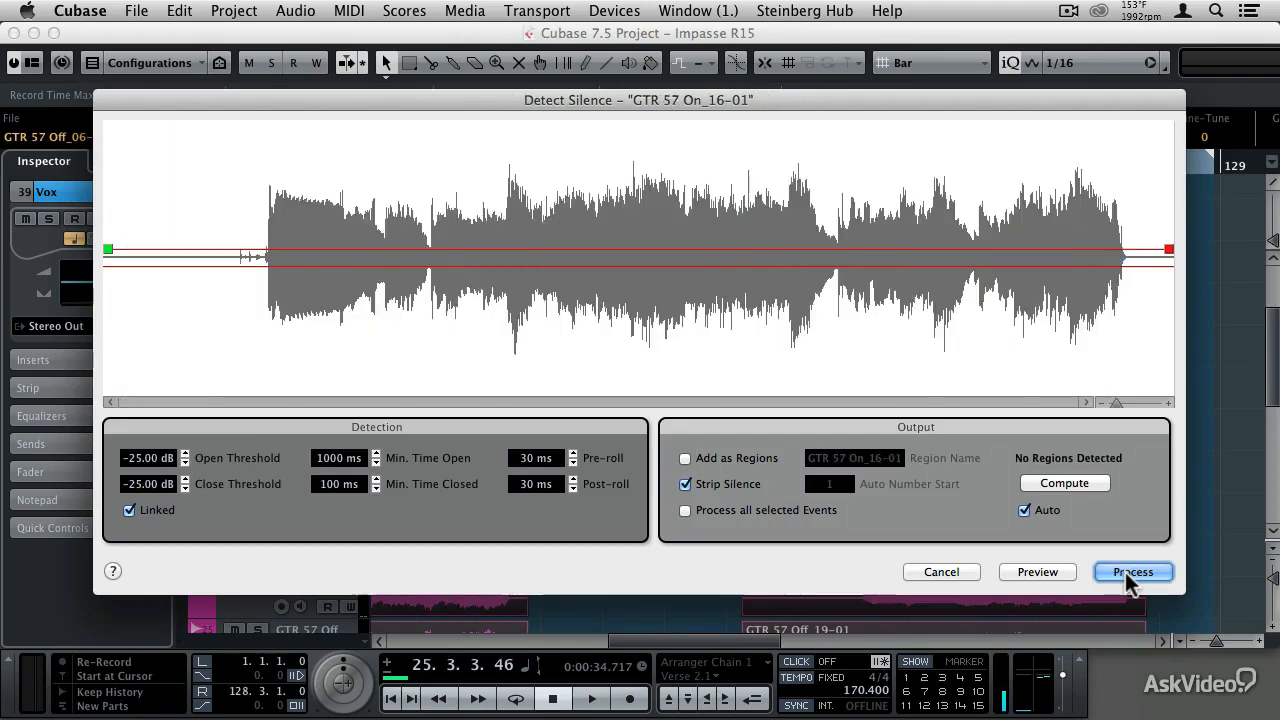
{"action": "left_click", "coordinate": [1130, 574]}
{"action": "left_click", "coordinate": [1130, 574]}
{"action": "left_click", "coordinate": [1130, 574]}
{"action": "left_click", "coordinate": [1130, 574]}
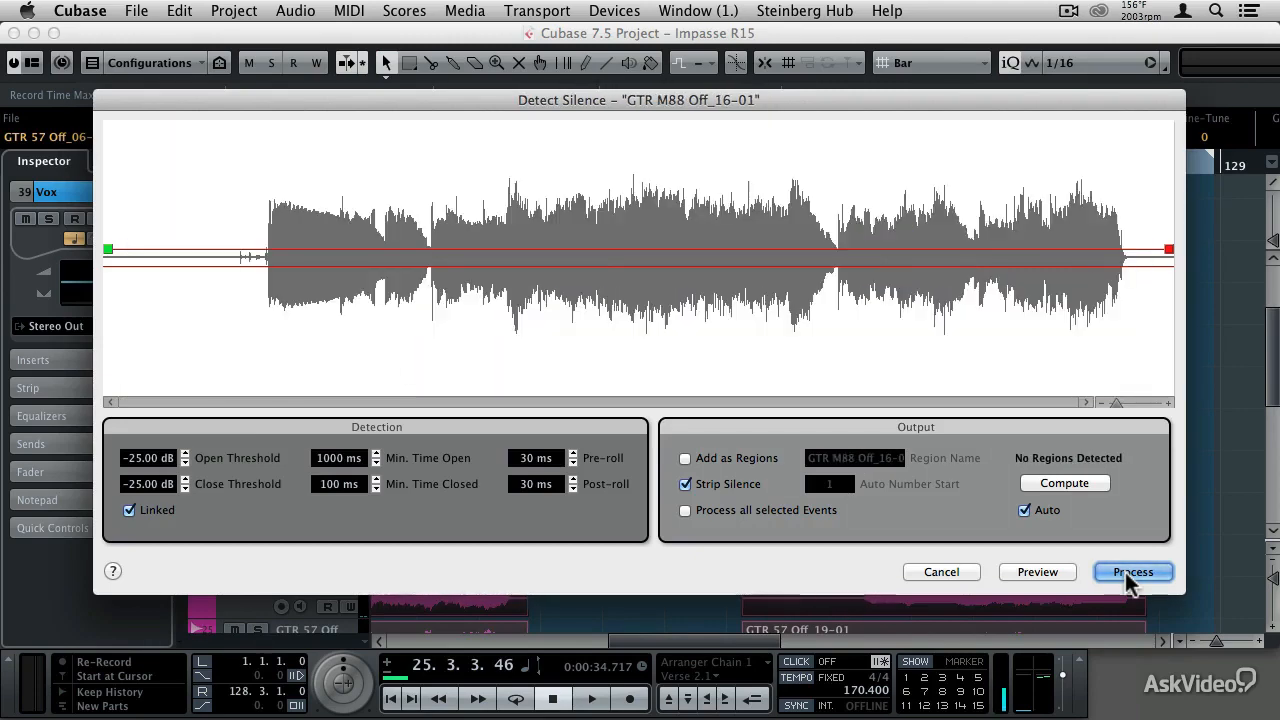
{"action": "left_click", "coordinate": [1130, 574]}
{"action": "left_click", "coordinate": [1130, 574]}
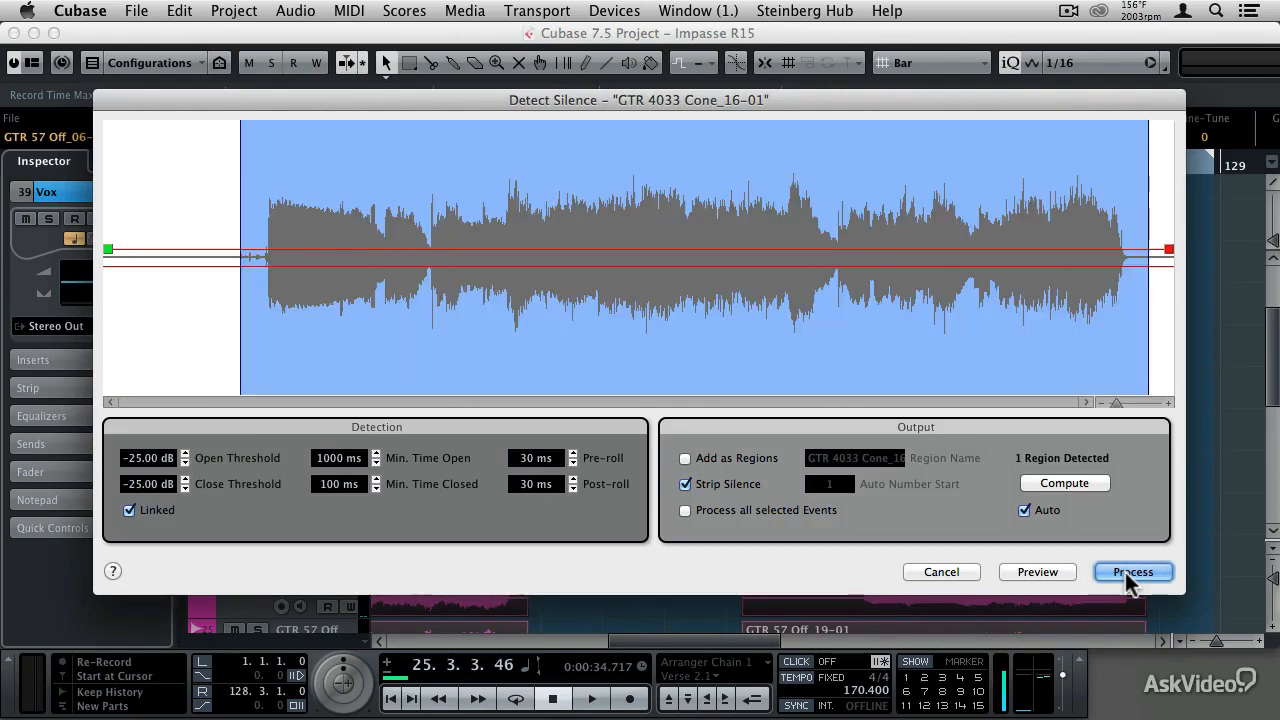
{"action": "left_click", "coordinate": [1130, 574]}
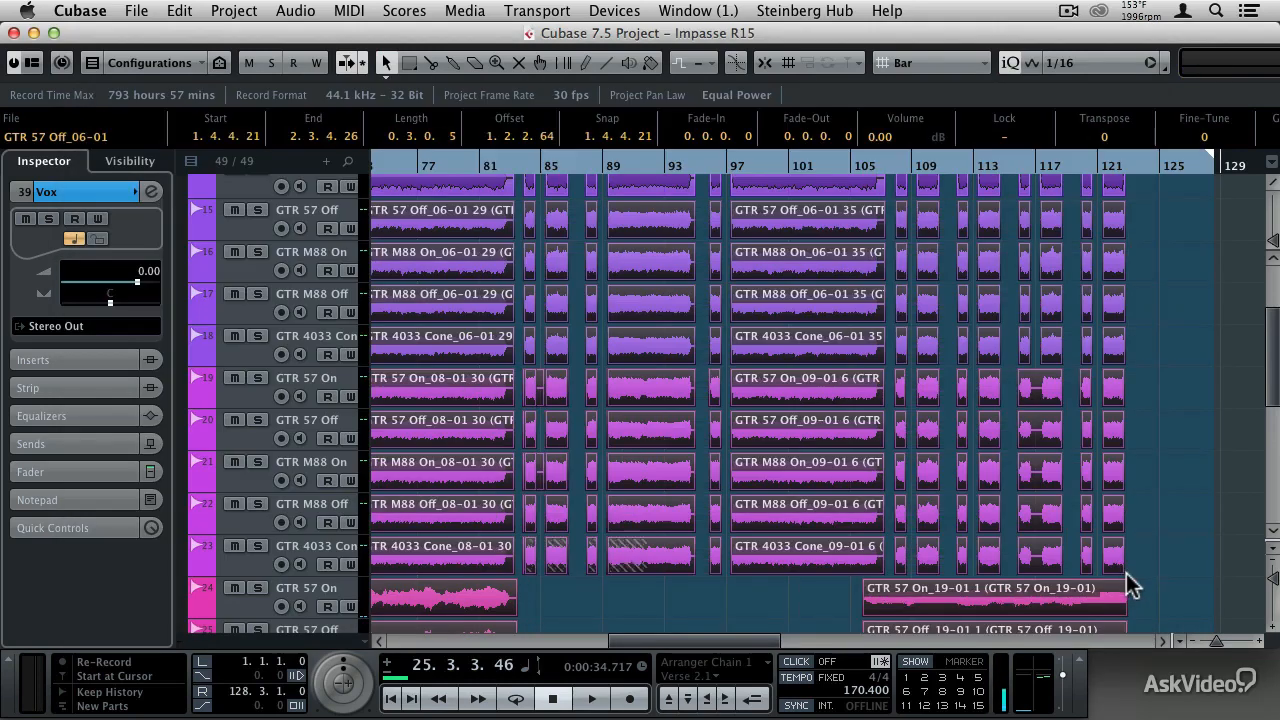
- Solo guitar tracks 19 to 23 and play them from just before bar 11 to audition the short, nearly silent events there
{"action": "left_click_drag", "start_coordinate": [760, 640], "coordinate": [510, 640]}
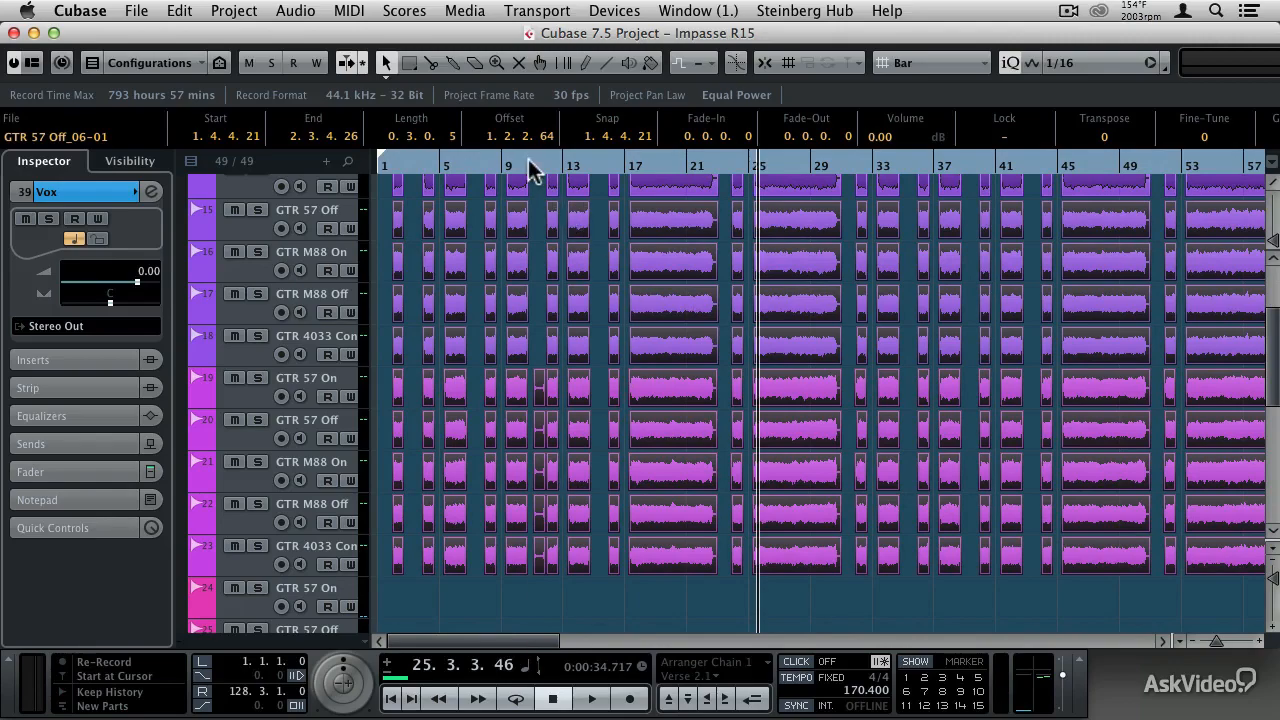
{"action": "left_click_drag", "start_coordinate": [534, 160], "coordinate": [477, 202]}
{"action": "left_click", "coordinate": [257, 377]}
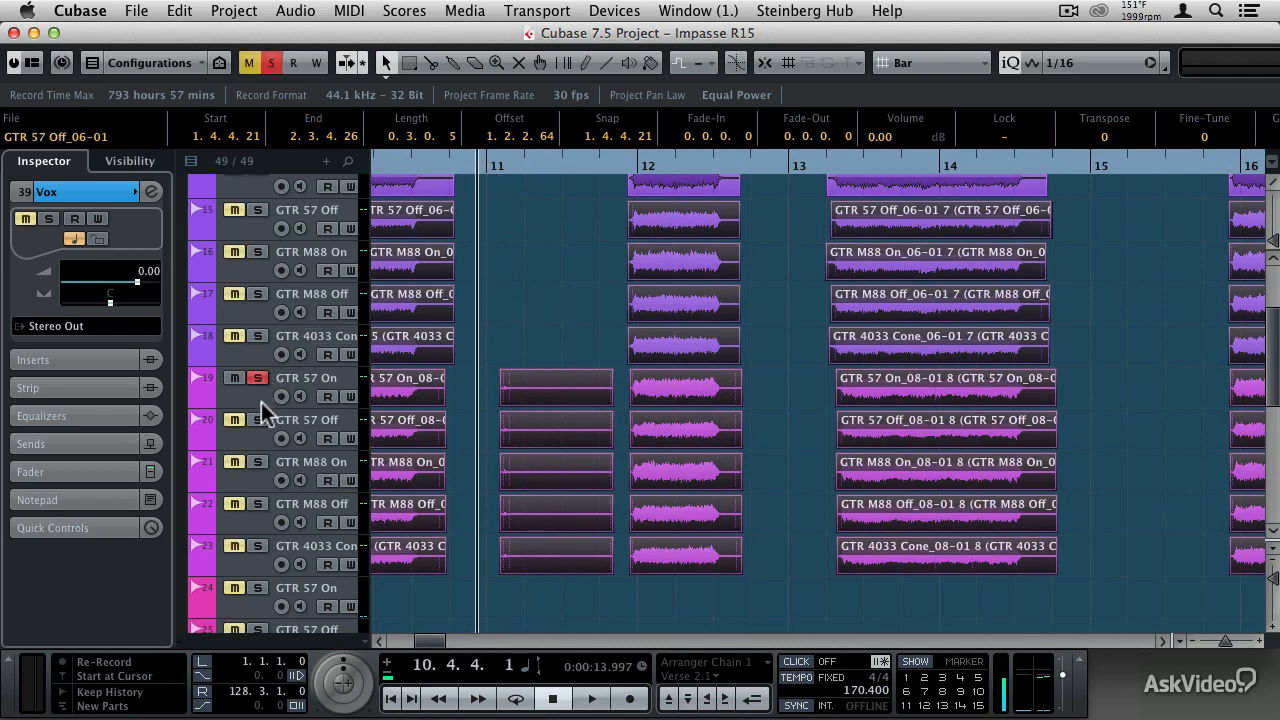
{"action": "left_click", "coordinate": [259, 434]}
{"action": "left_click", "coordinate": [259, 421]}
{"action": "left_click", "coordinate": [259, 461]}
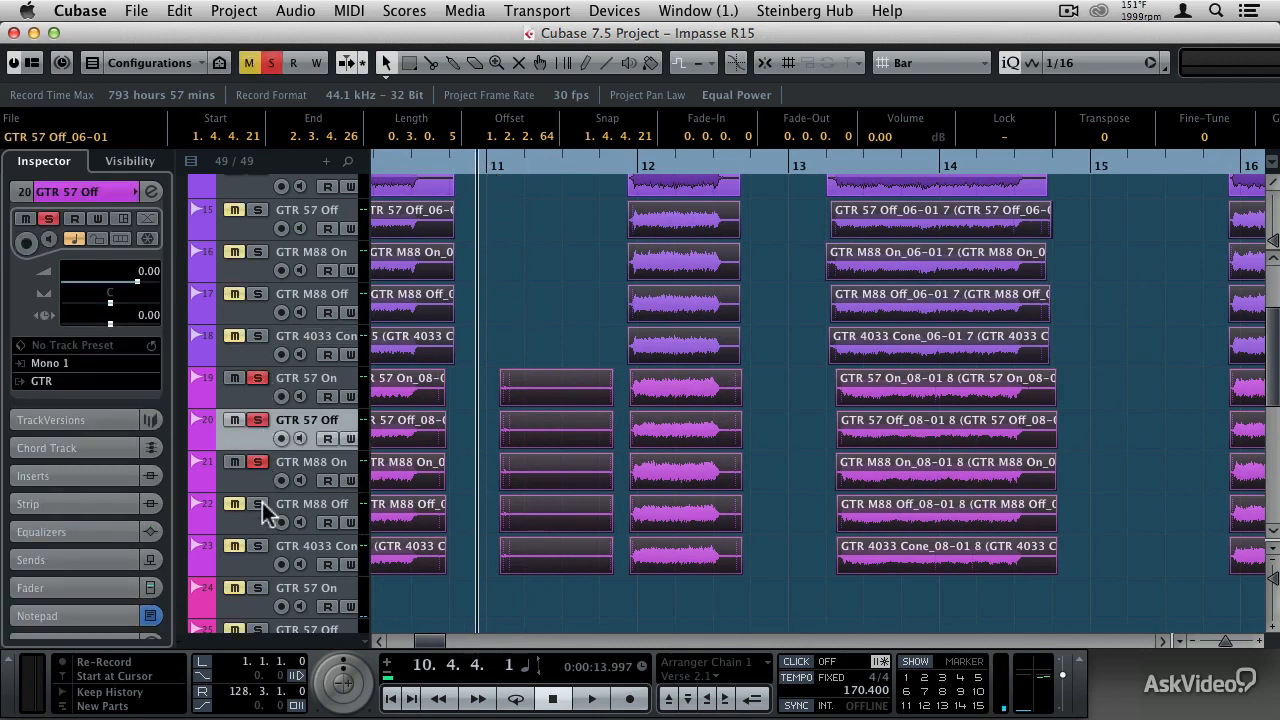
{"action": "left_click", "coordinate": [259, 503]}
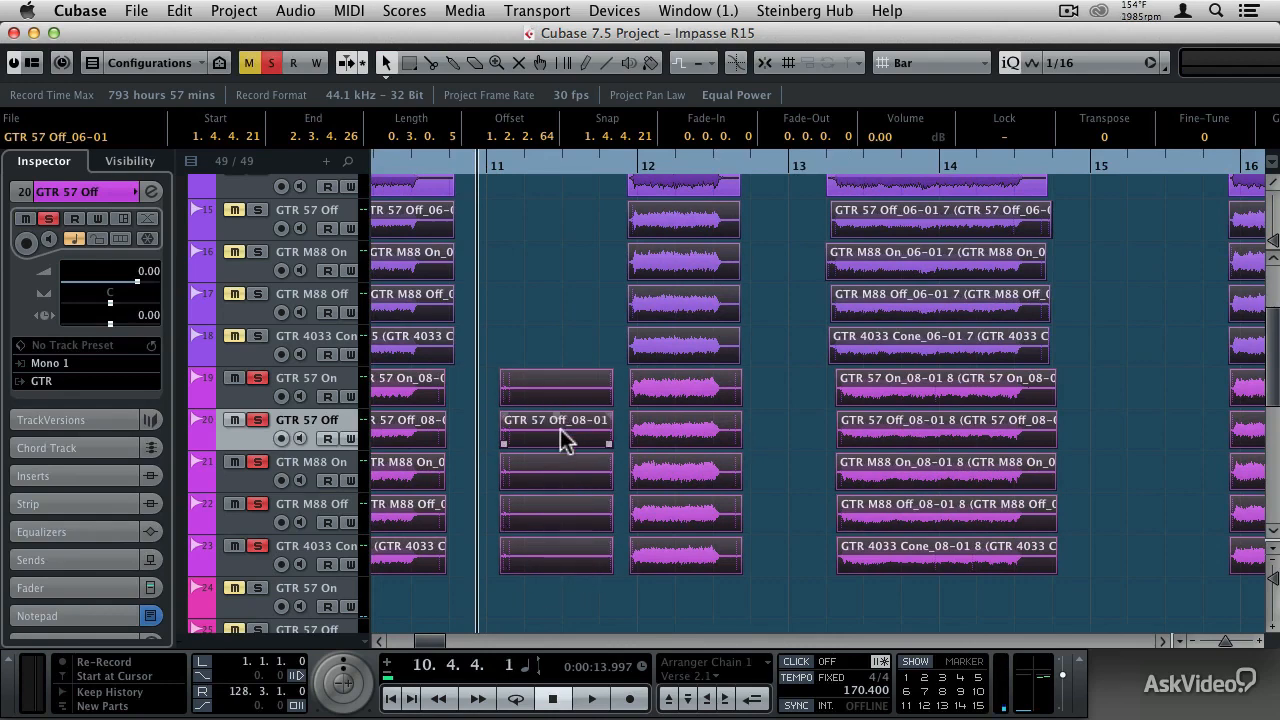
{"action": "key", "text": "space"}
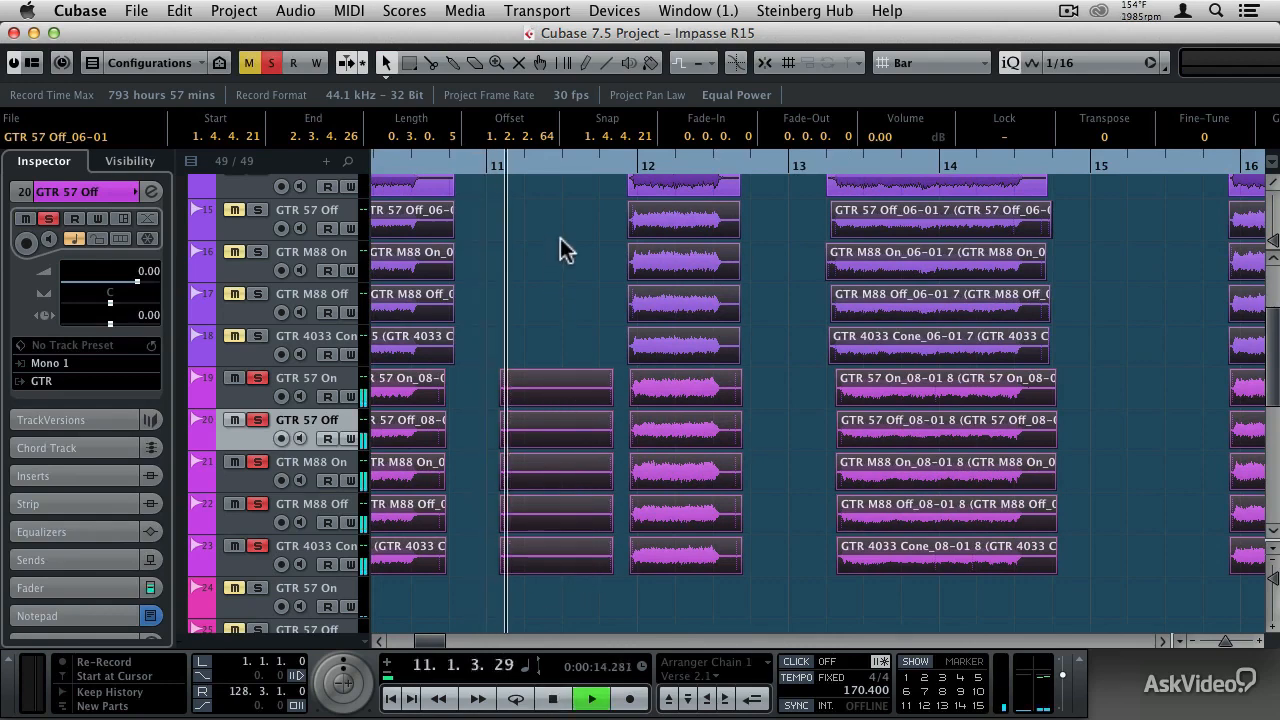
- Stop playback and delete the five short, nearly silent events just after bar 11 on guitar tracks 19 to 23
{"action": "key", "text": "space"}
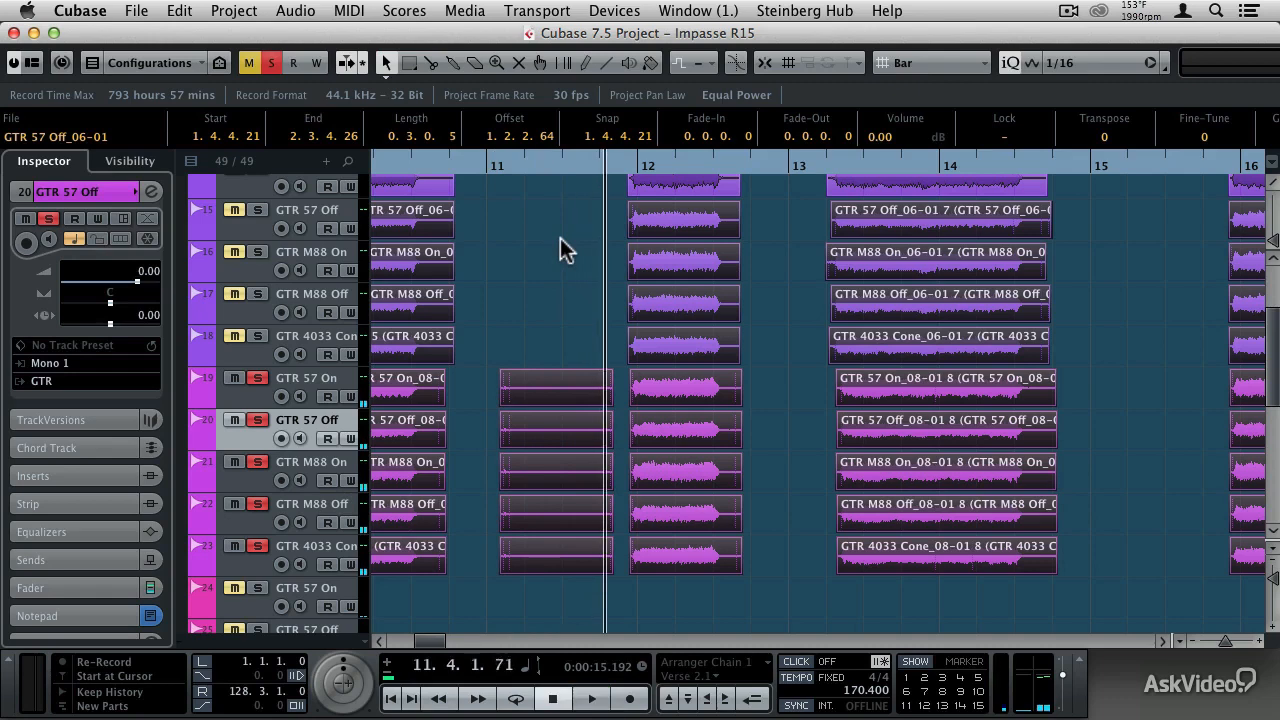
{"action": "left_click", "coordinate": [544, 321]}
{"action": "left_click_drag", "start_coordinate": [544, 321], "coordinate": [567, 605]}
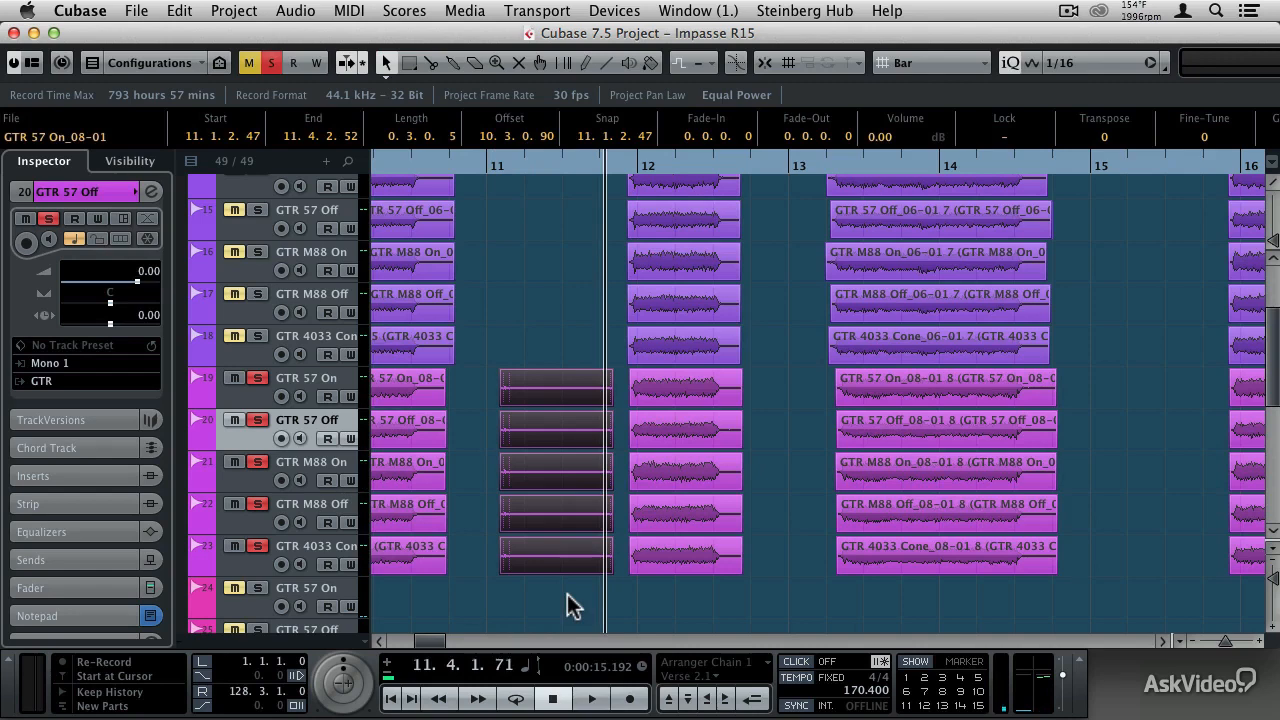
{"action": "key", "text": "Delete"}
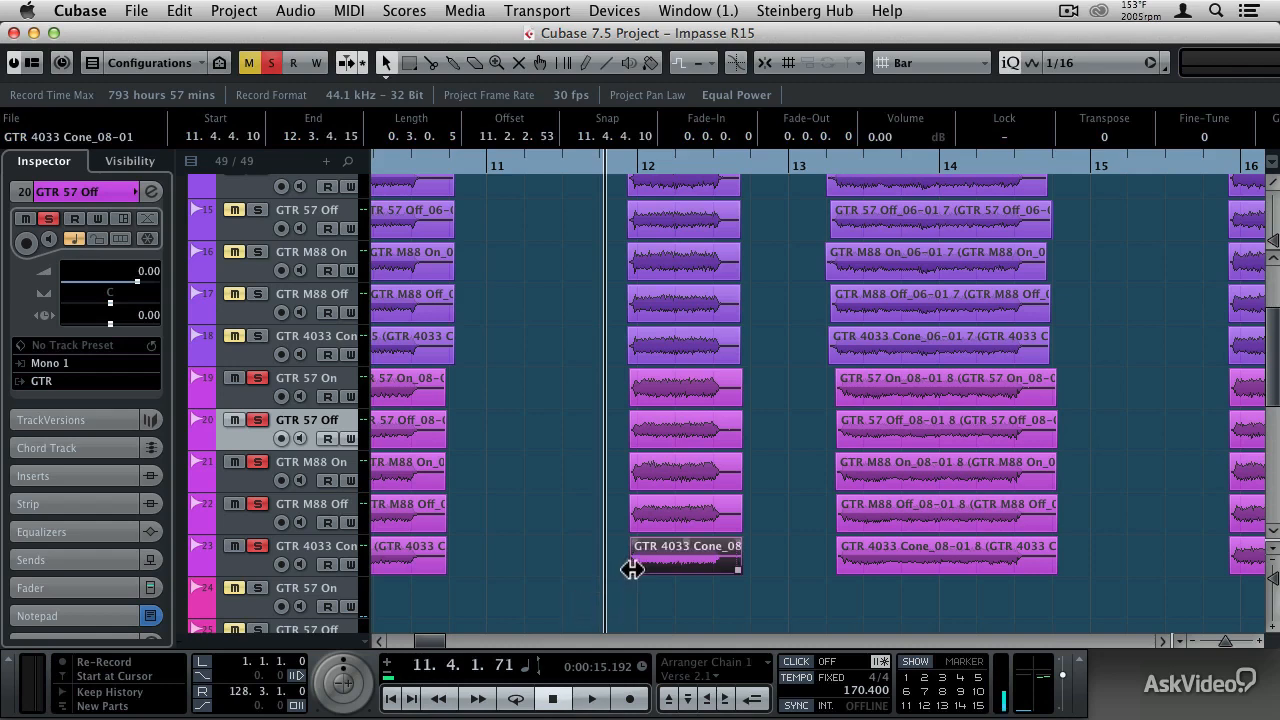
- Try extending the start of the track 23 GTR 4033 Cone event near bar 12 back to about 11.2, and undo it
{"action": "left_click_drag", "start_coordinate": [631, 568], "coordinate": [537, 569]}
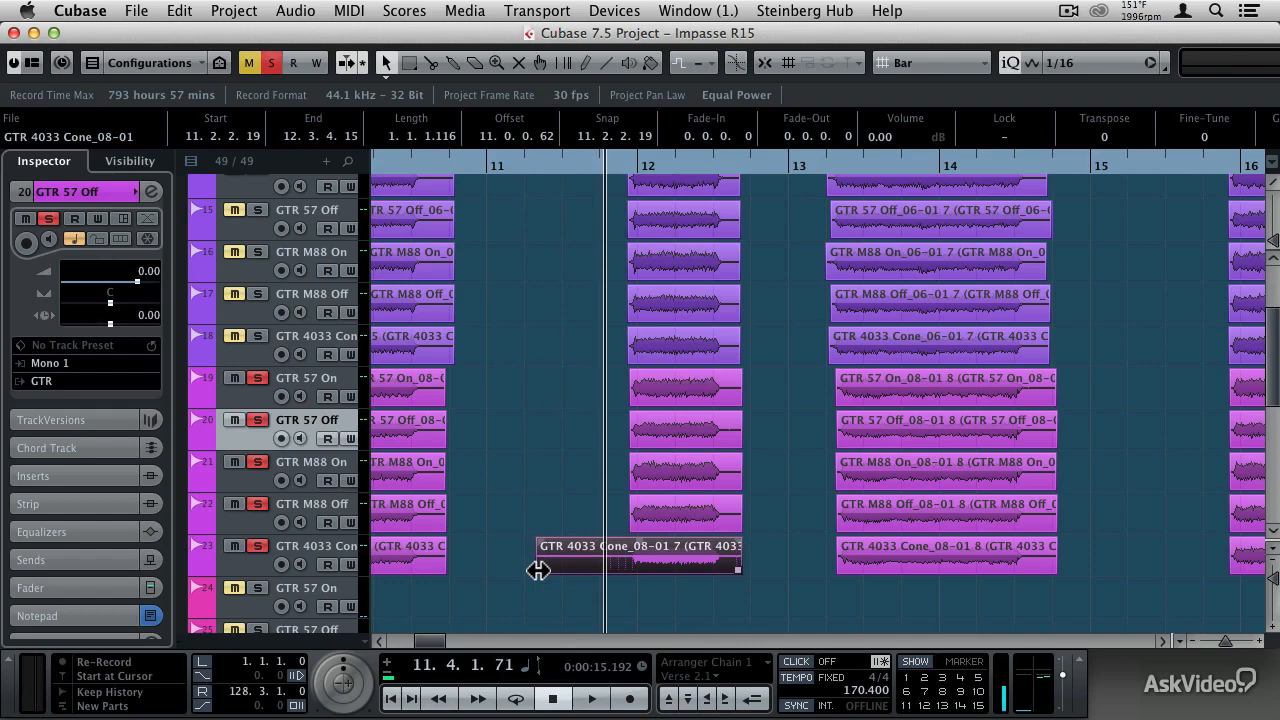
{"action": "key", "text": "super+z"}
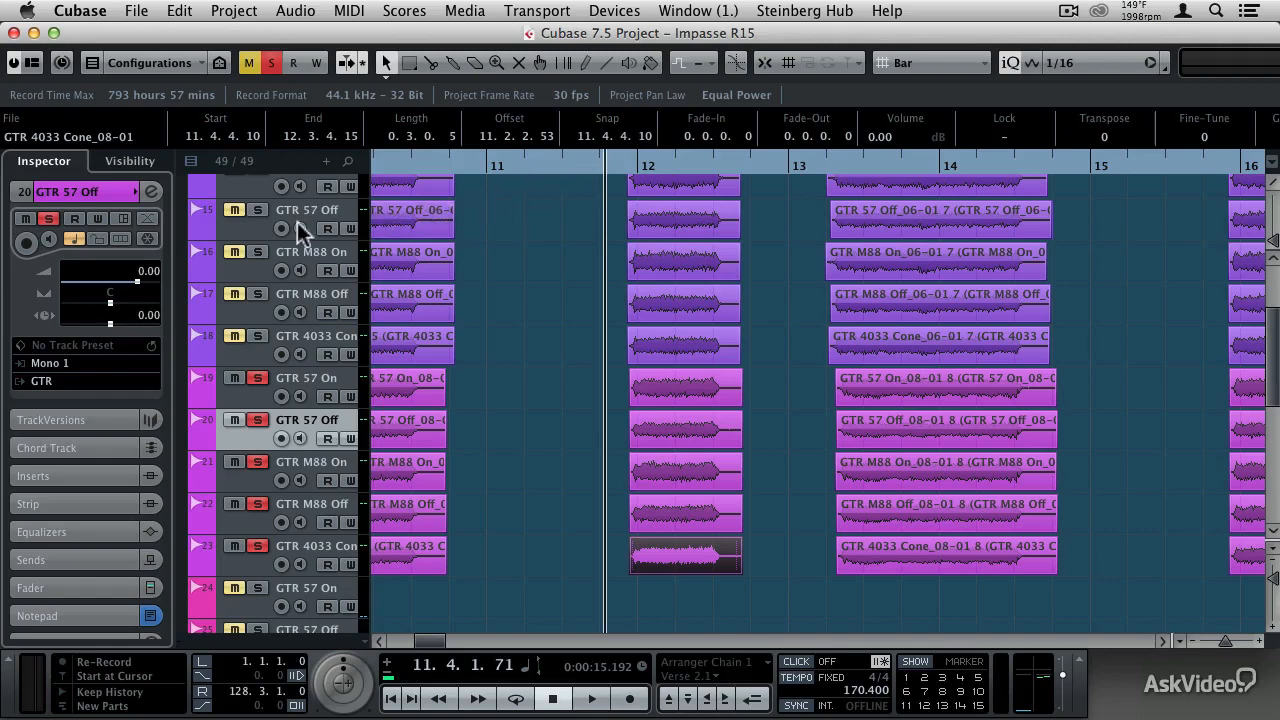
- Collapse the GTR folder track and expand the Vox folder track
{"action": "scroll", "coordinate": [265, 255], "scroll_direction": "up", "scroll_amount": 4}
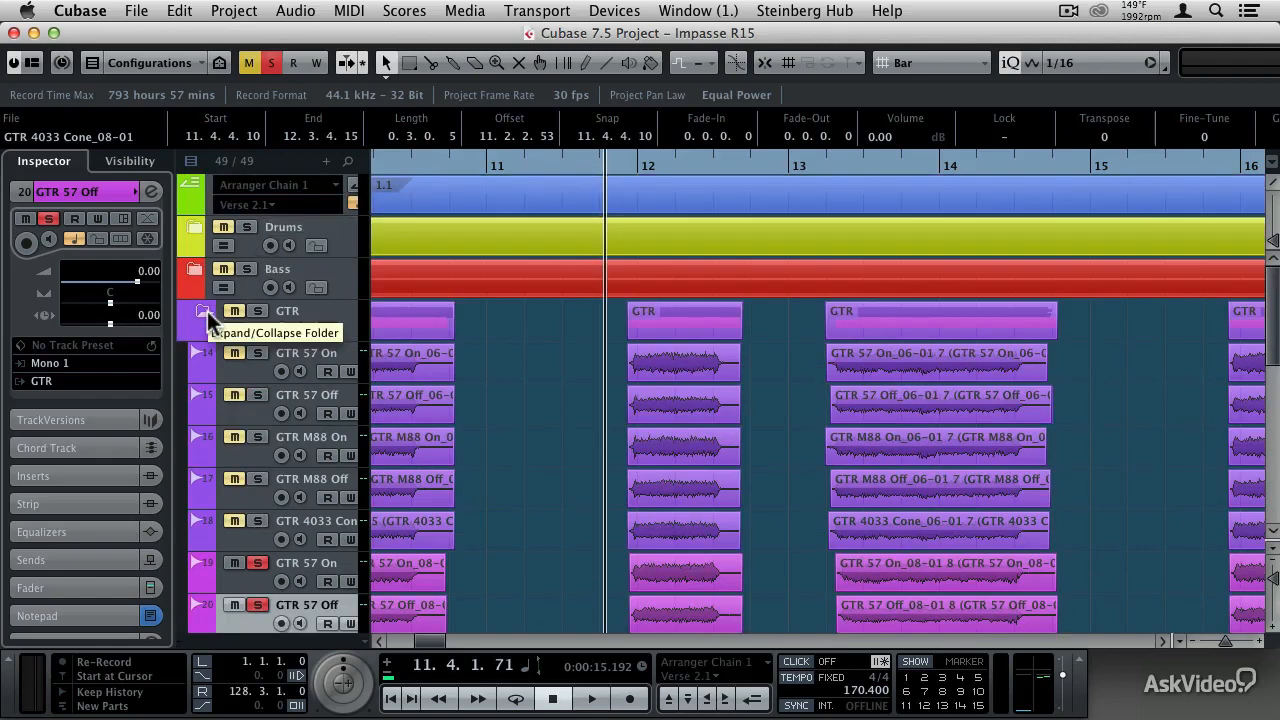
{"action": "left_click", "coordinate": [203, 311]}
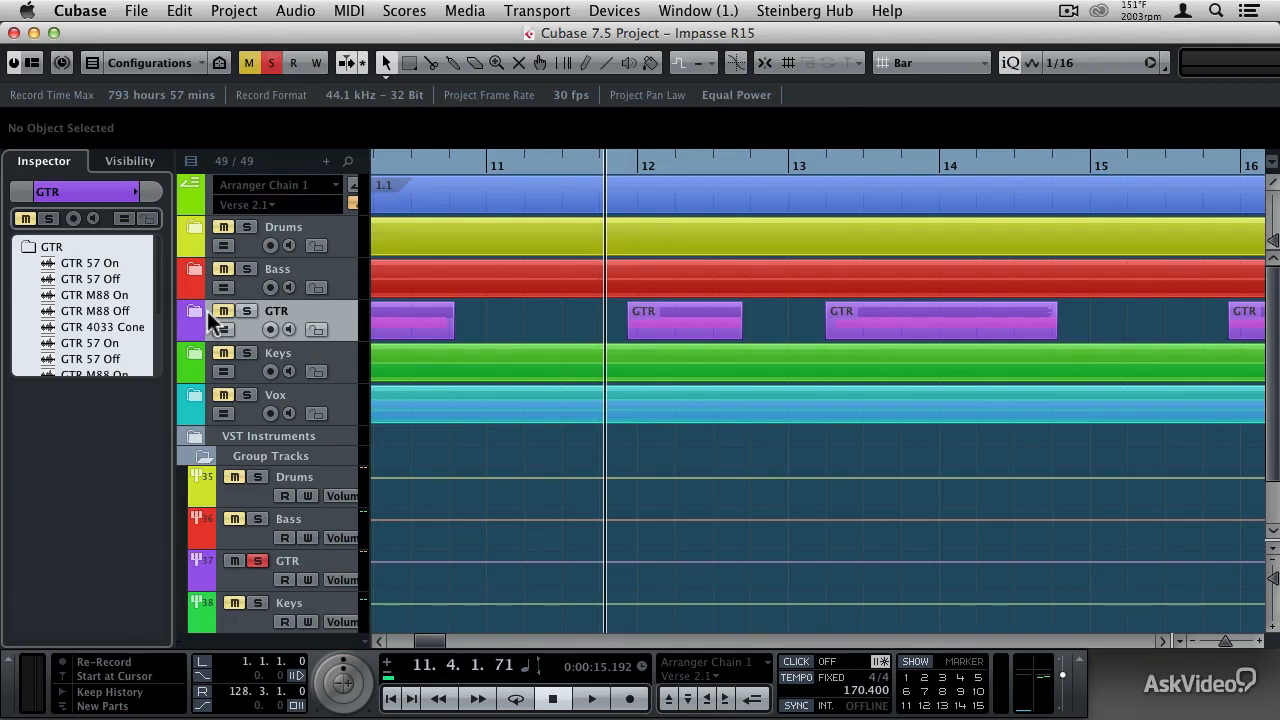
{"action": "left_click", "coordinate": [197, 400]}
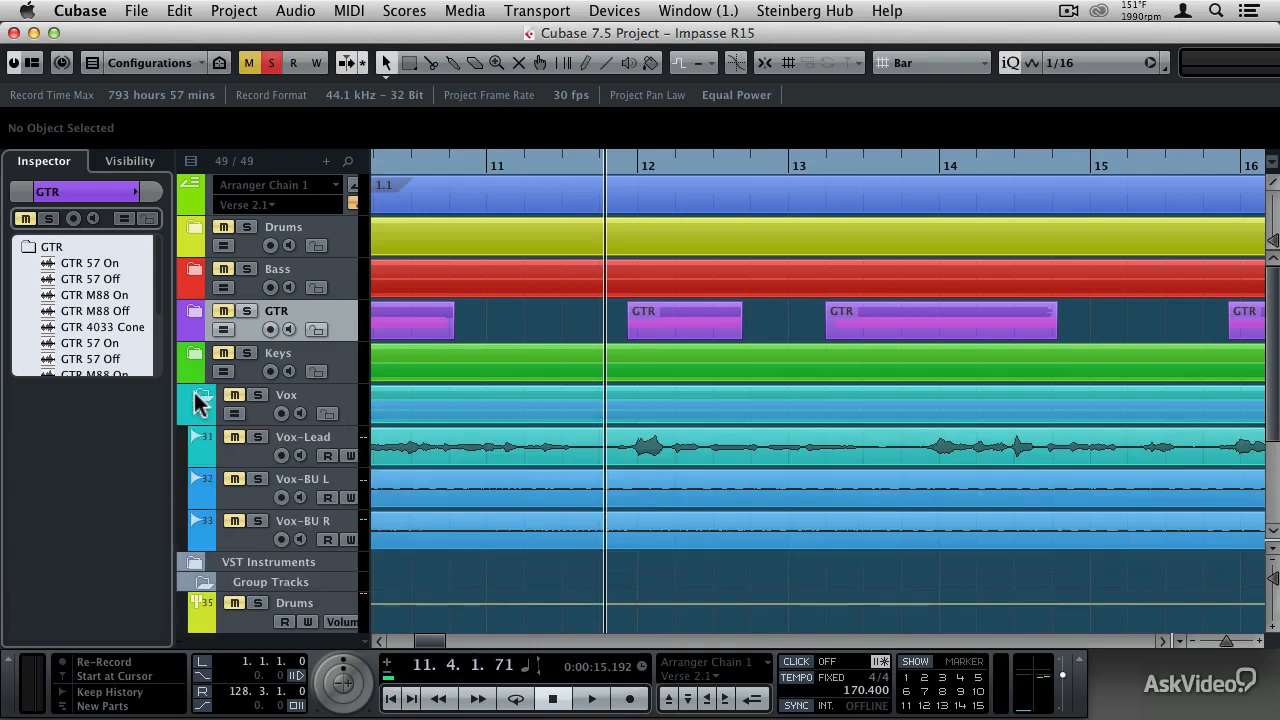
- Enlarge the Vox-Lead track and show its lanes to look through the recorded vocal takes
{"action": "left_click", "coordinate": [262, 464]}
{"action": "left_click_drag", "start_coordinate": [262, 464], "coordinate": [273, 507]}
{"action": "left_click", "coordinate": [338, 495]}
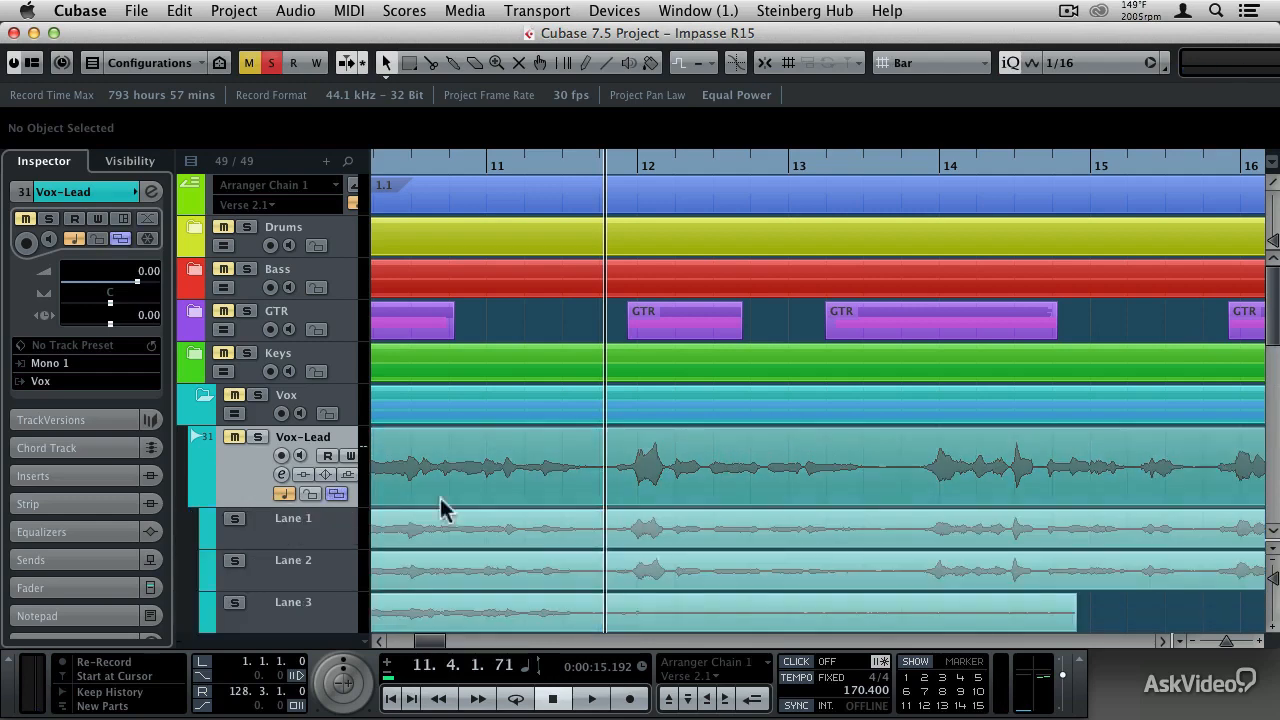
{"action": "left_click_drag", "start_coordinate": [1275, 310], "coordinate": [1275, 358]}
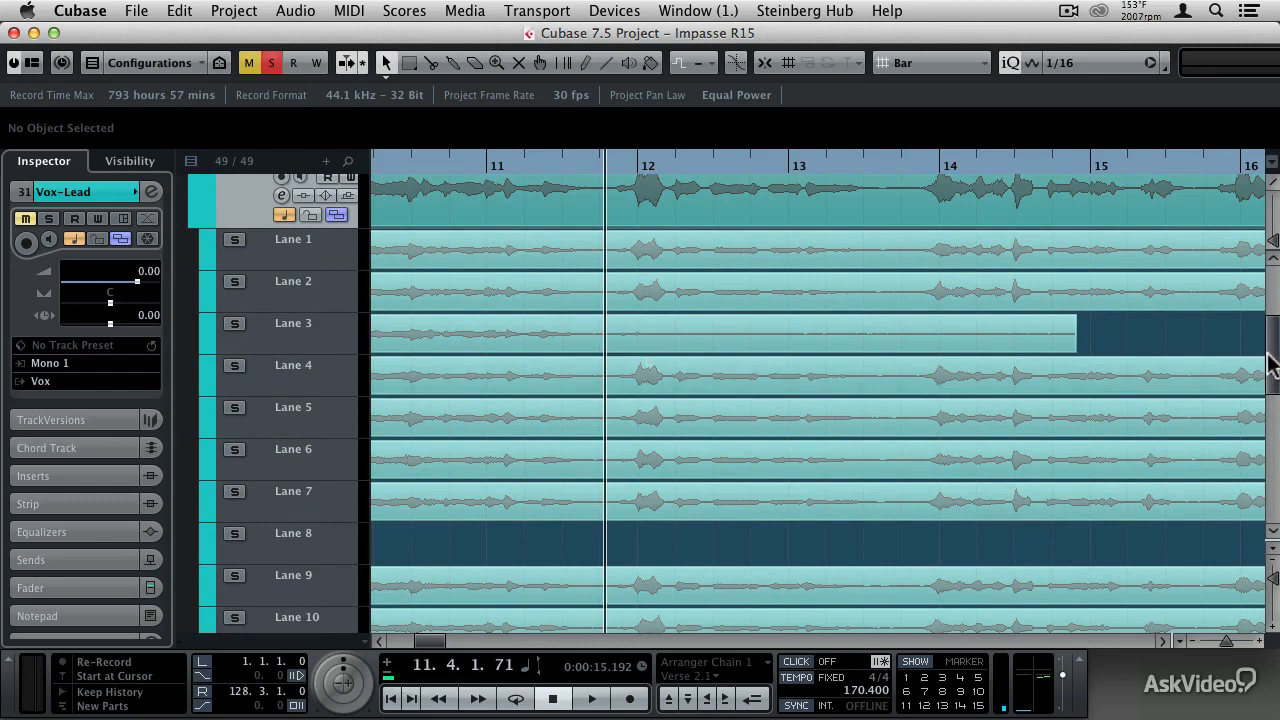
{"action": "left_click_drag", "start_coordinate": [1271, 366], "coordinate": [1272, 410]}
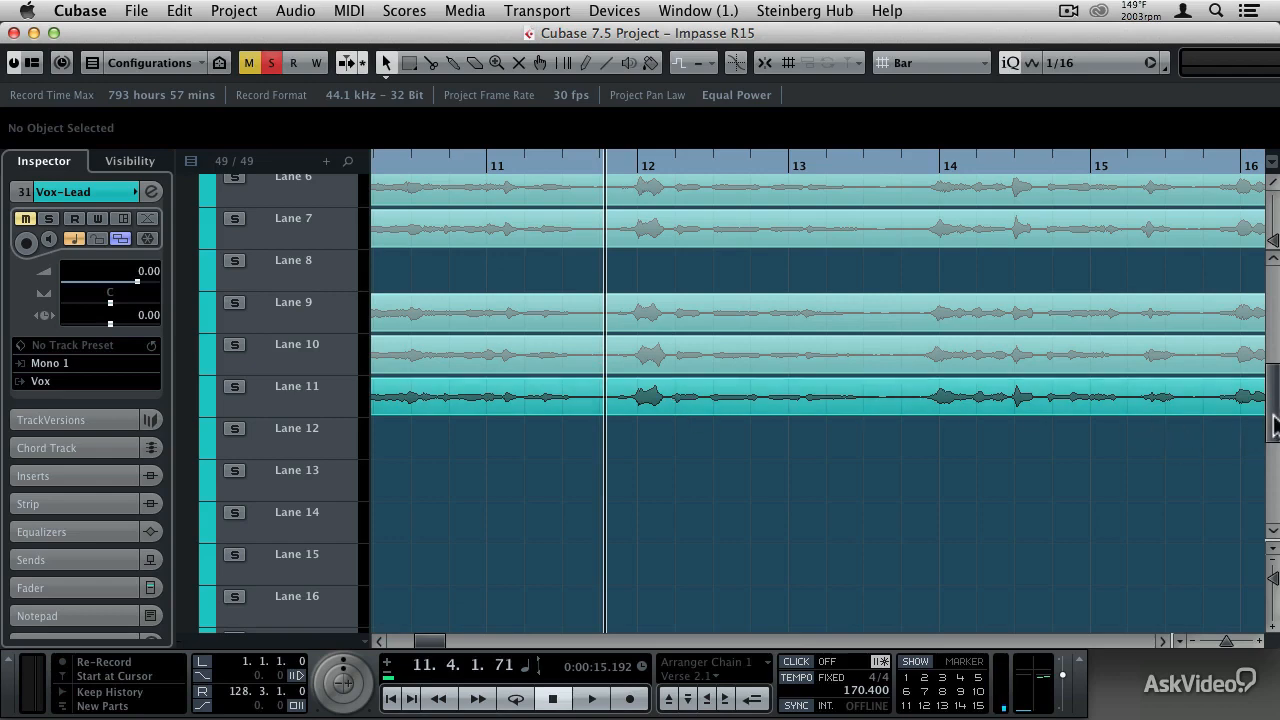
{"action": "left_click_drag", "start_coordinate": [1272, 420], "coordinate": [1272, 330]}
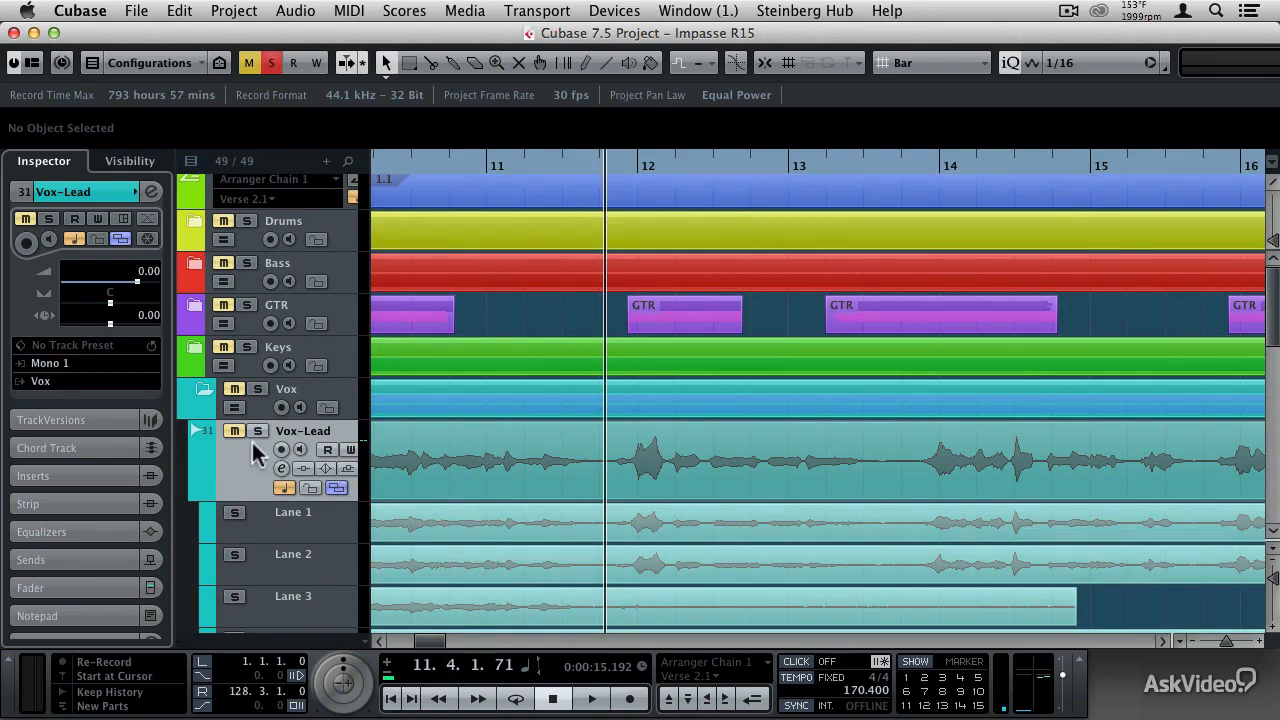
- Solo the Vox folder and hide the lanes of the Vox-Lead track
{"action": "left_click", "coordinate": [257, 389]}
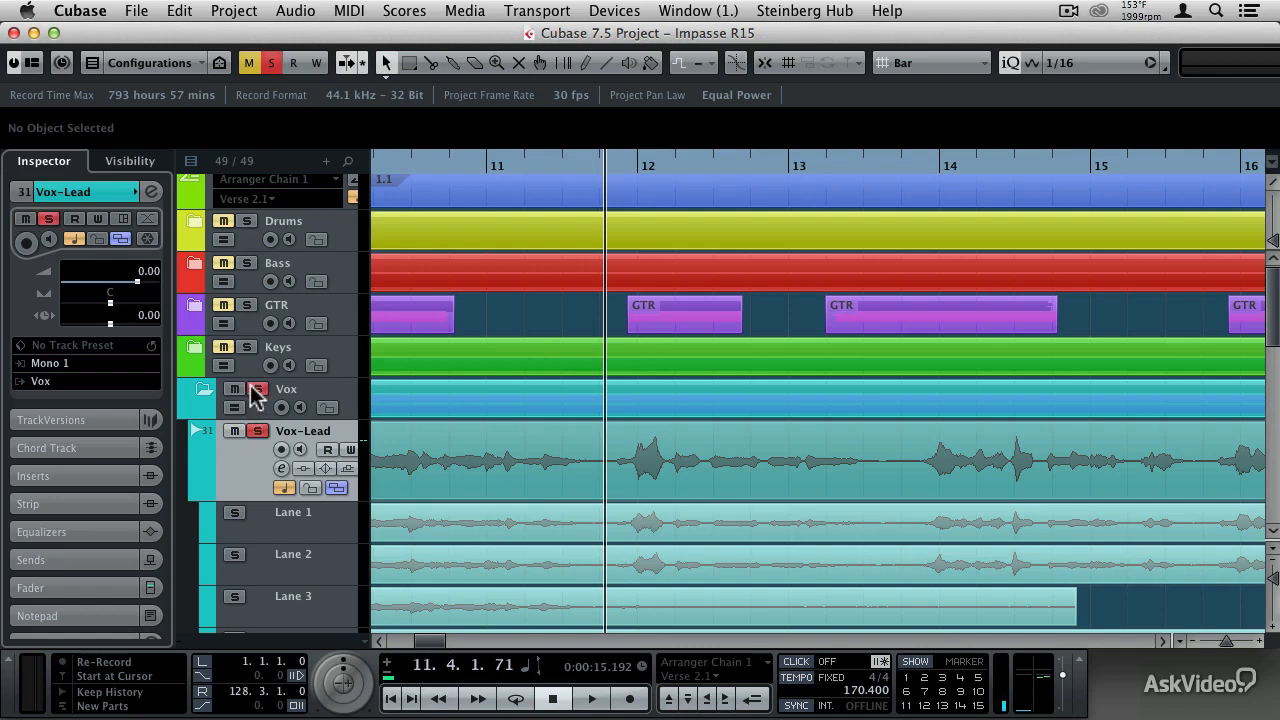
{"action": "scroll", "coordinate": [271, 331], "scroll_direction": "up", "scroll_amount": 1}
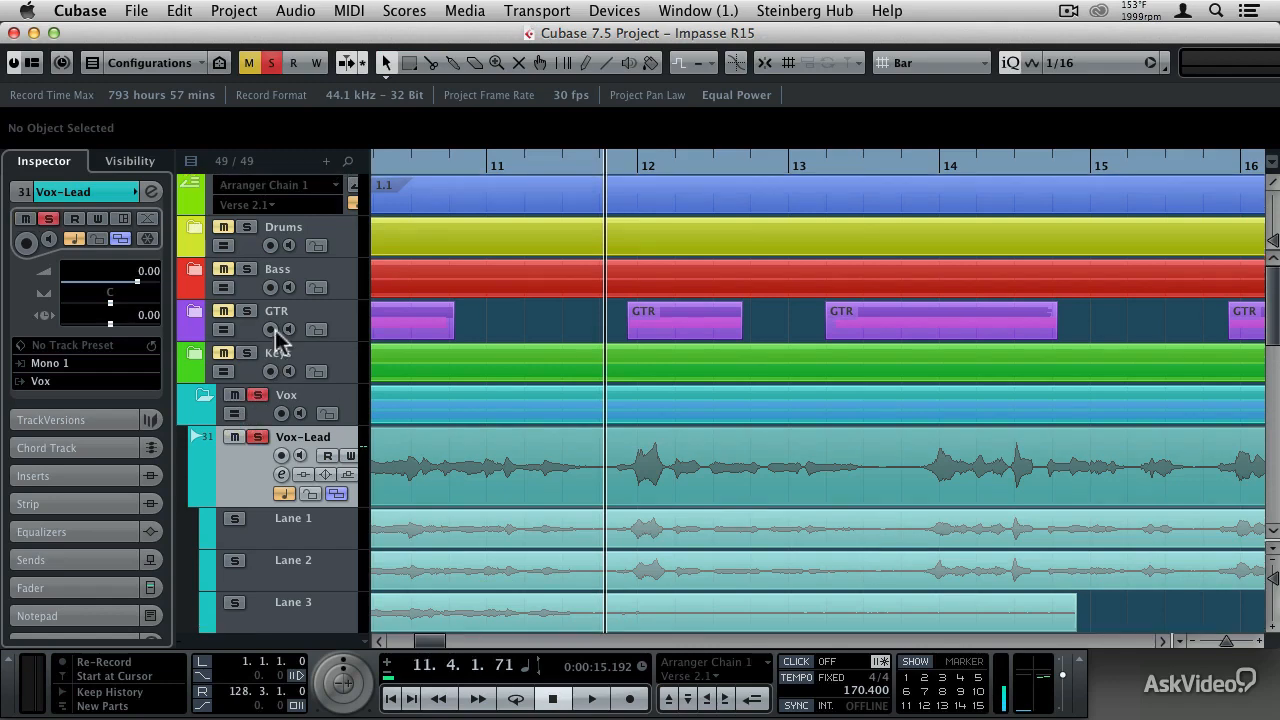
{"action": "left_click", "coordinate": [337, 495]}
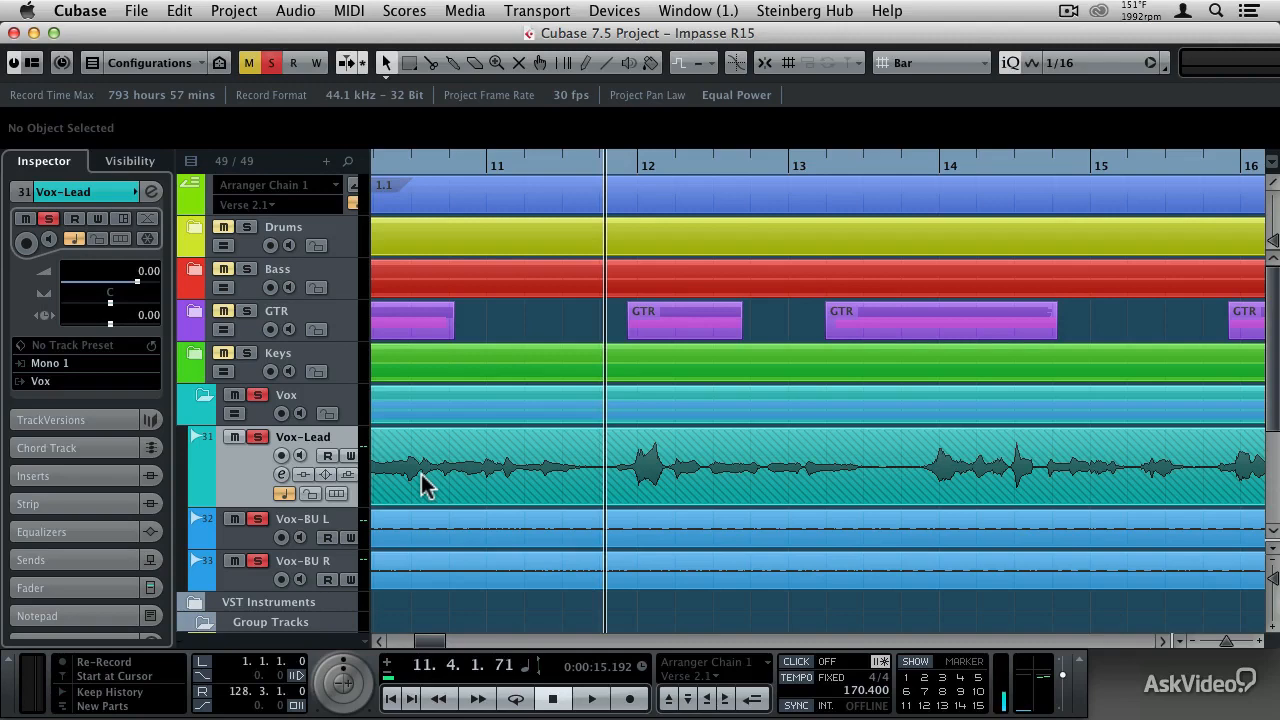
- Select all events on the Vox-Lead, Vox-BU L and Vox-BU R tracks across the whole project
{"action": "key", "text": "shift+f"}
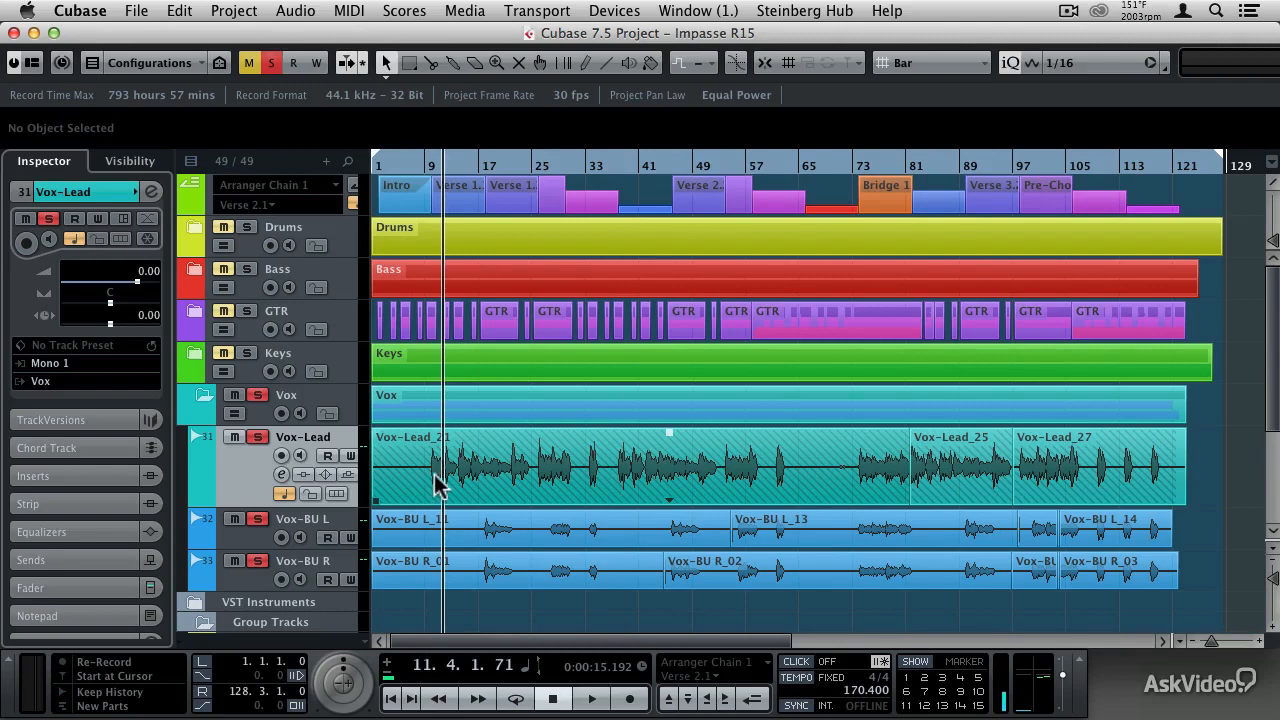
{"action": "left_click_drag", "start_coordinate": [1212, 462], "coordinate": [386, 581]}
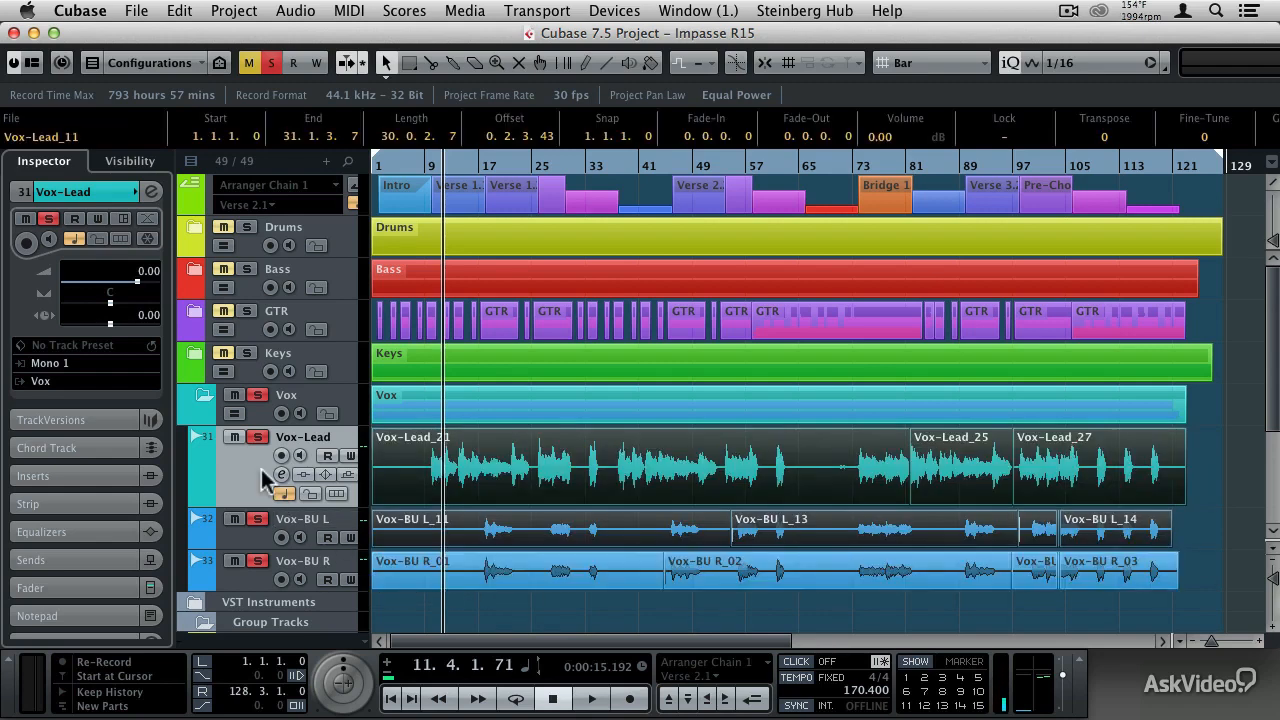
{"action": "left_click", "coordinate": [255, 580], "text": "shift"}
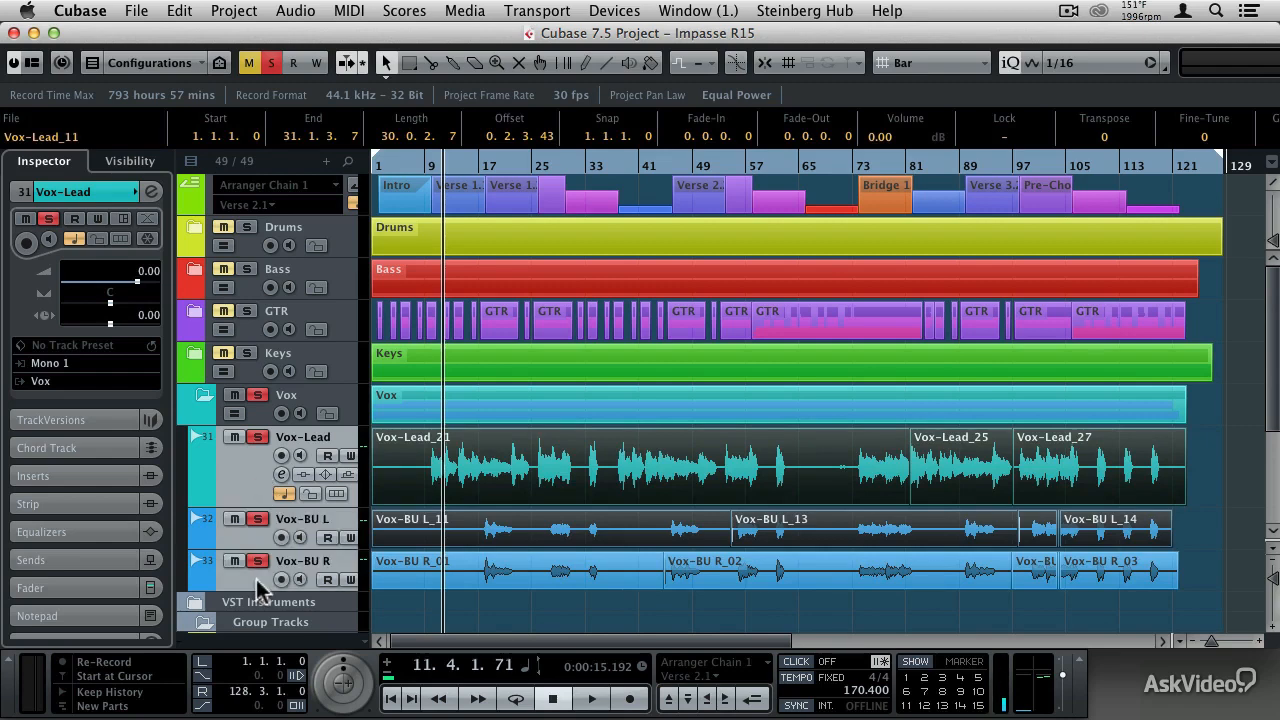
{"action": "right_click", "coordinate": [257, 579]}
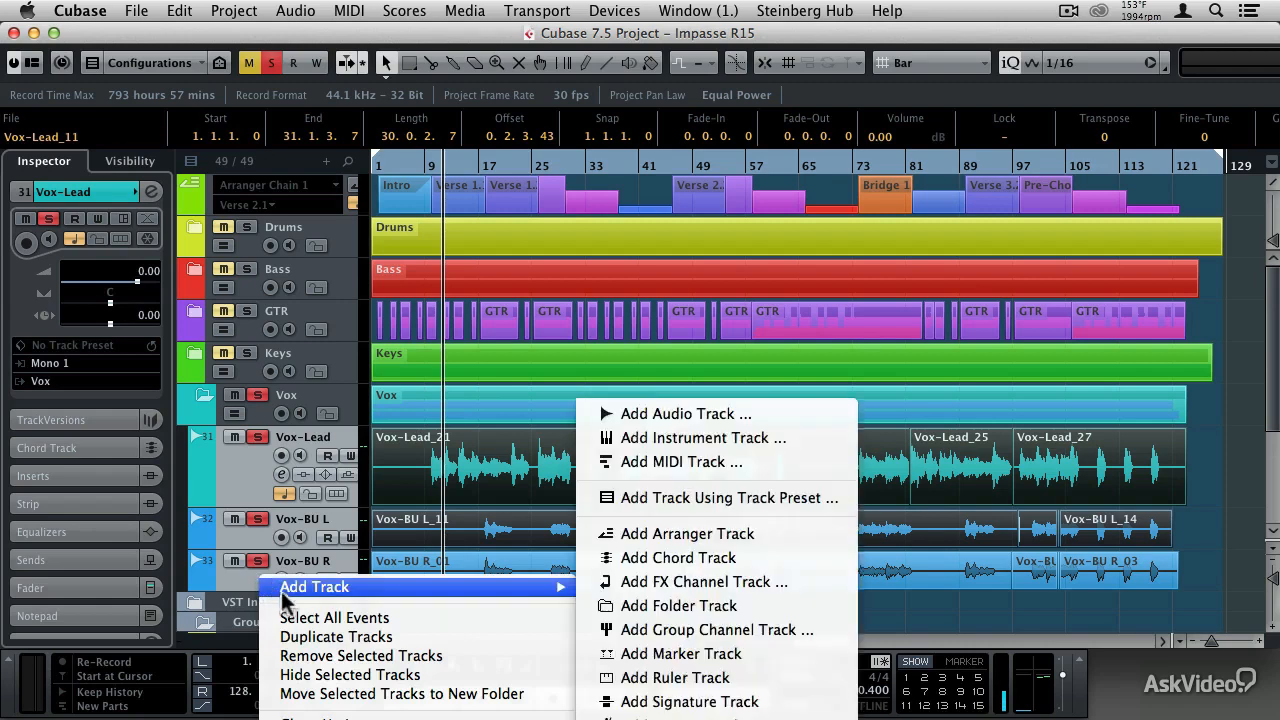
{"action": "left_click", "coordinate": [303, 619]}
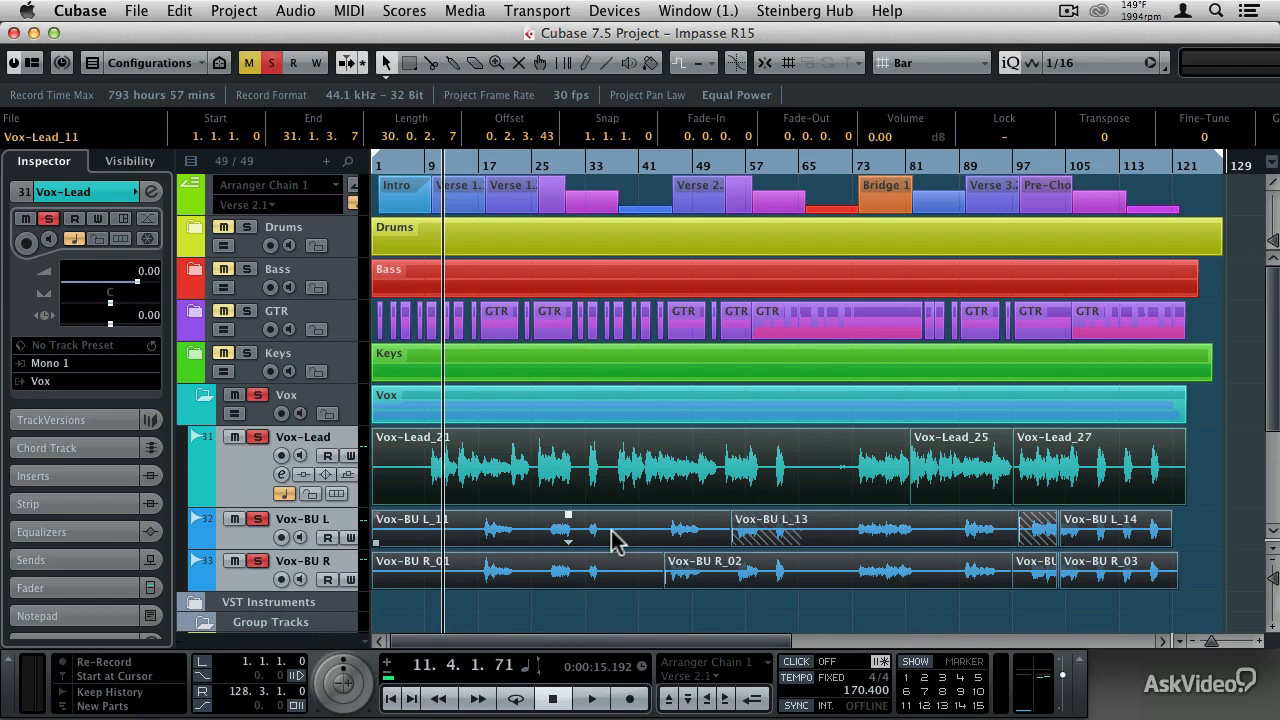
- Open Detect Silence for the selected vocal events and set the linked open and close thresholds to -42 dB
{"action": "left_click", "coordinate": [302, 12]}
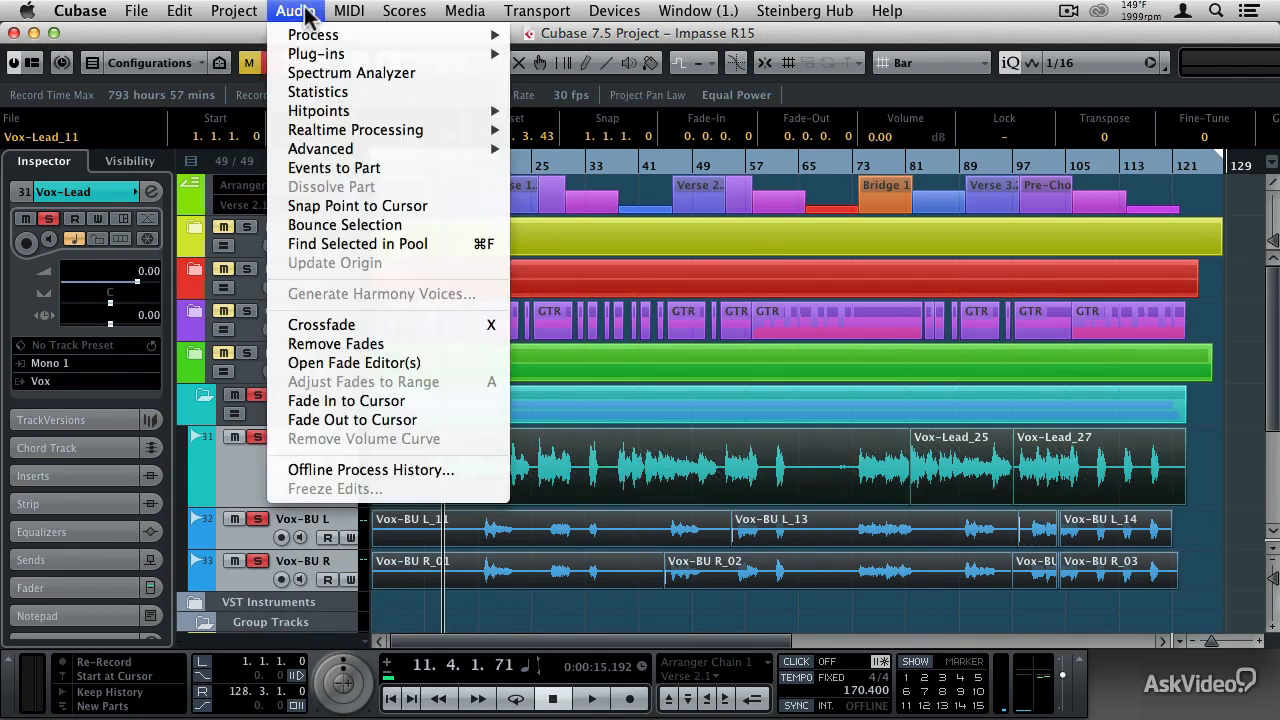
{"action": "mouse_move", "coordinate": [334, 148]}
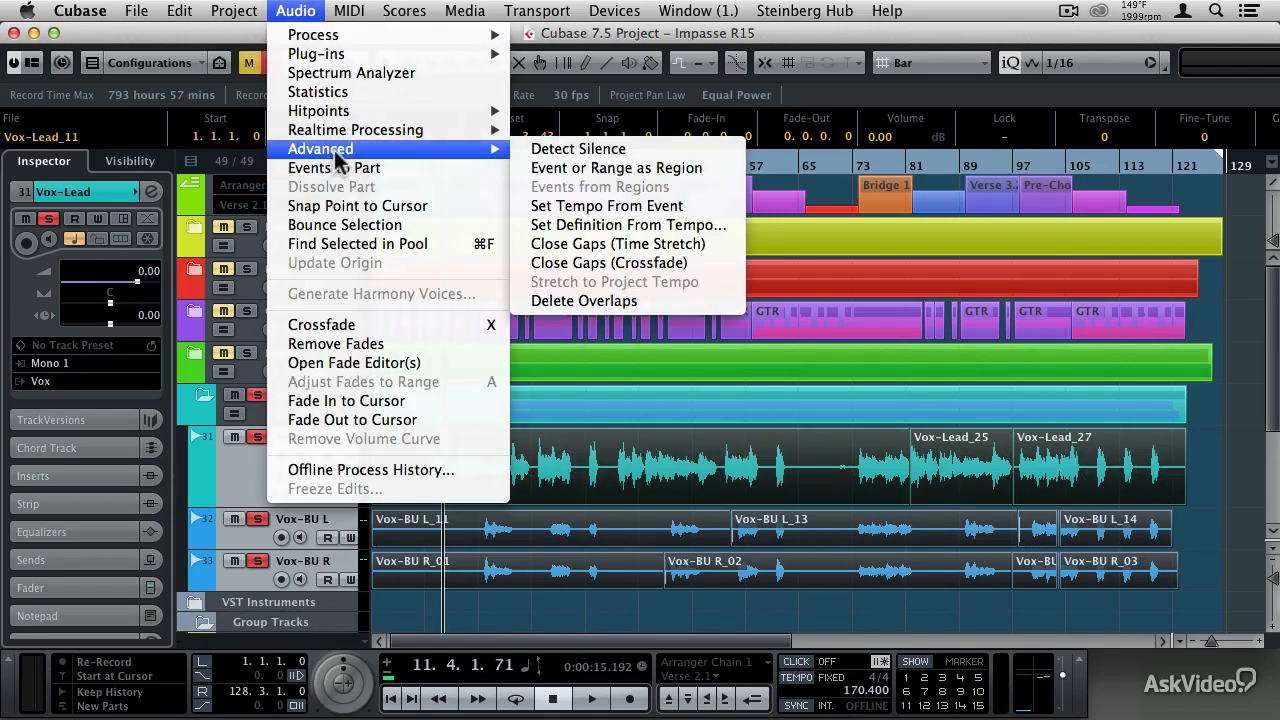
{"action": "left_click", "coordinate": [587, 147]}
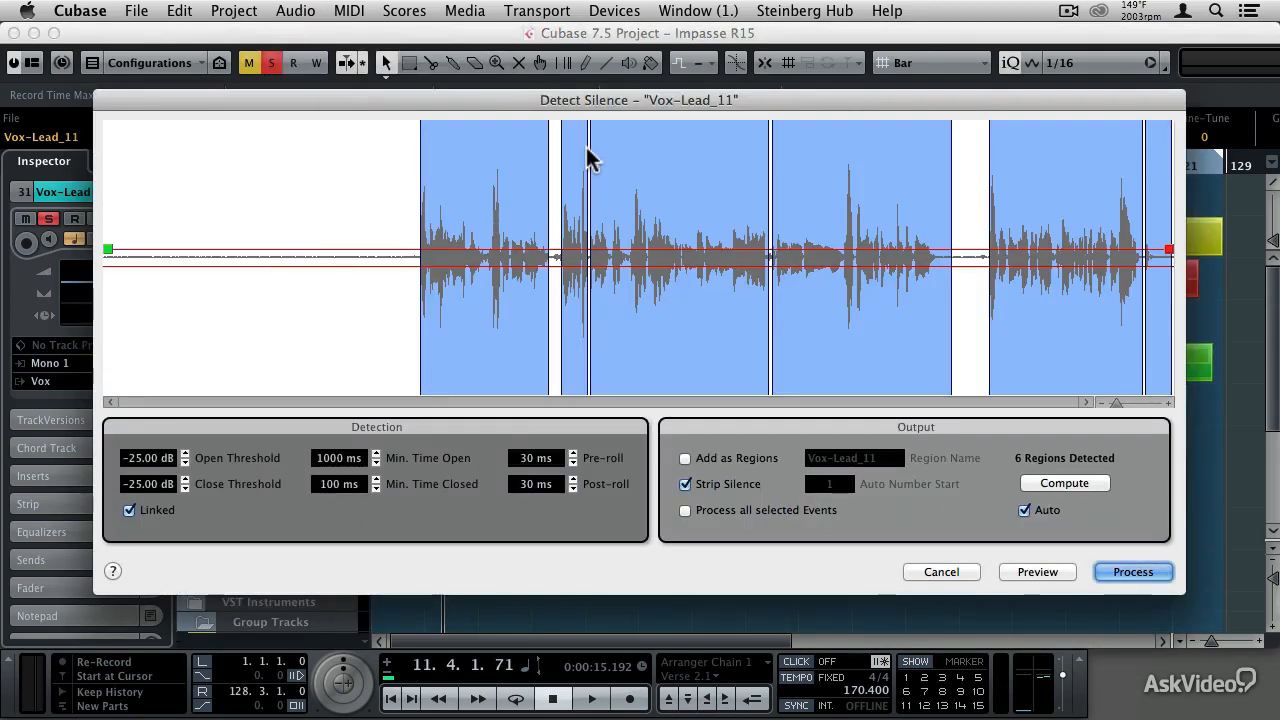
{"action": "left_click", "coordinate": [185, 488]}
{"action": "left_click", "coordinate": [185, 488]}
{"action": "left_click", "coordinate": [185, 488]}
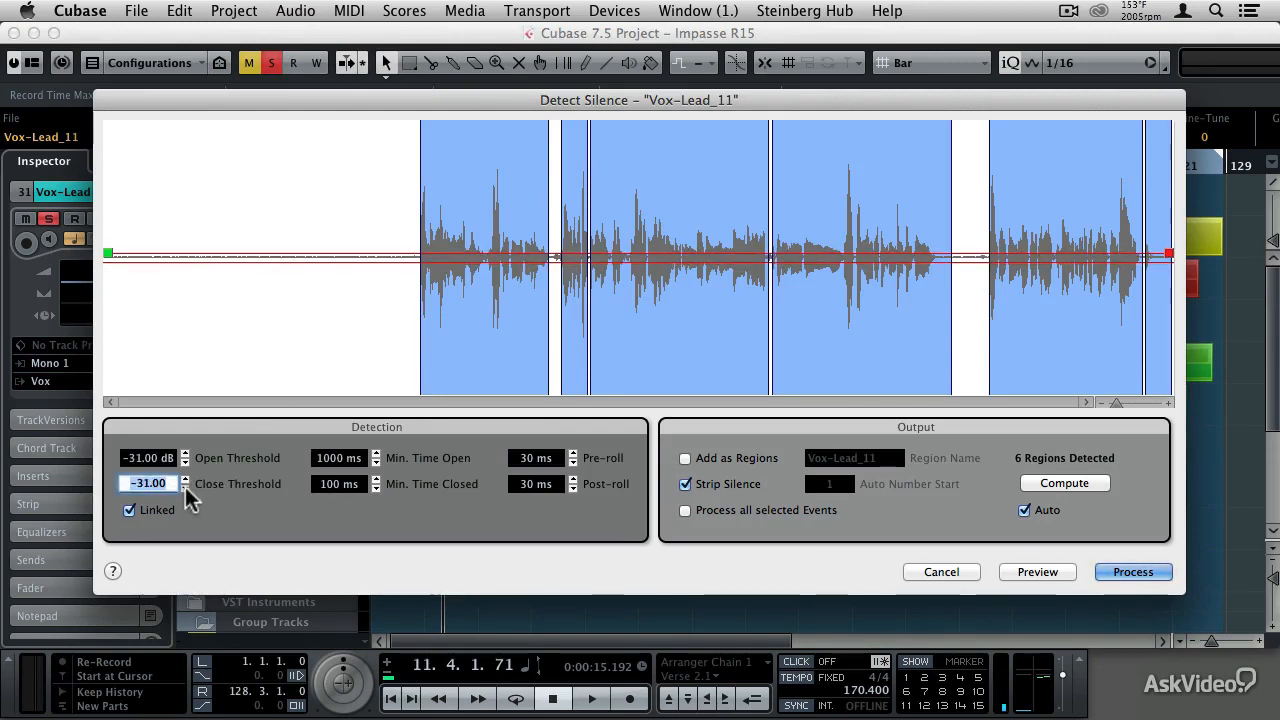
{"action": "left_click", "coordinate": [185, 488]}
{"action": "left_click", "coordinate": [185, 488]}
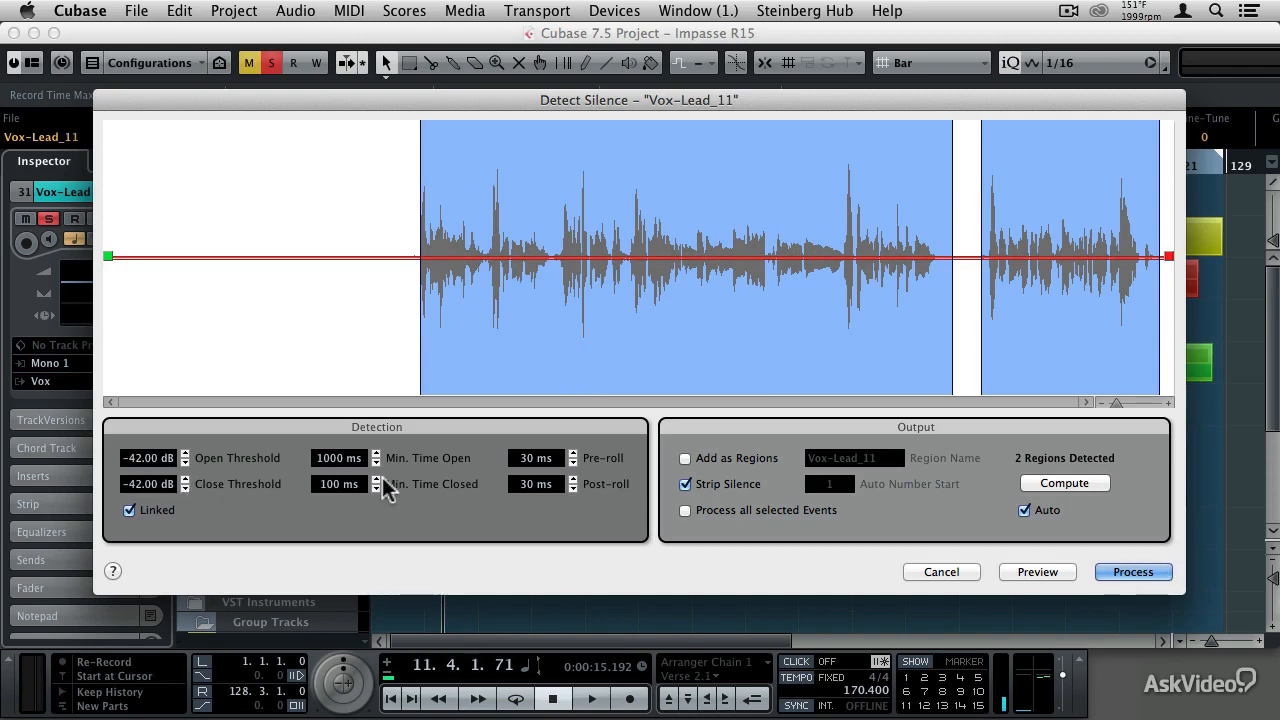
- Strip the silence from each selected lead and backing vocal event in turn, keeping the -42 dB thresholds
{"action": "left_click", "coordinate": [1117, 580]}
{"action": "left_click", "coordinate": [1122, 578]}
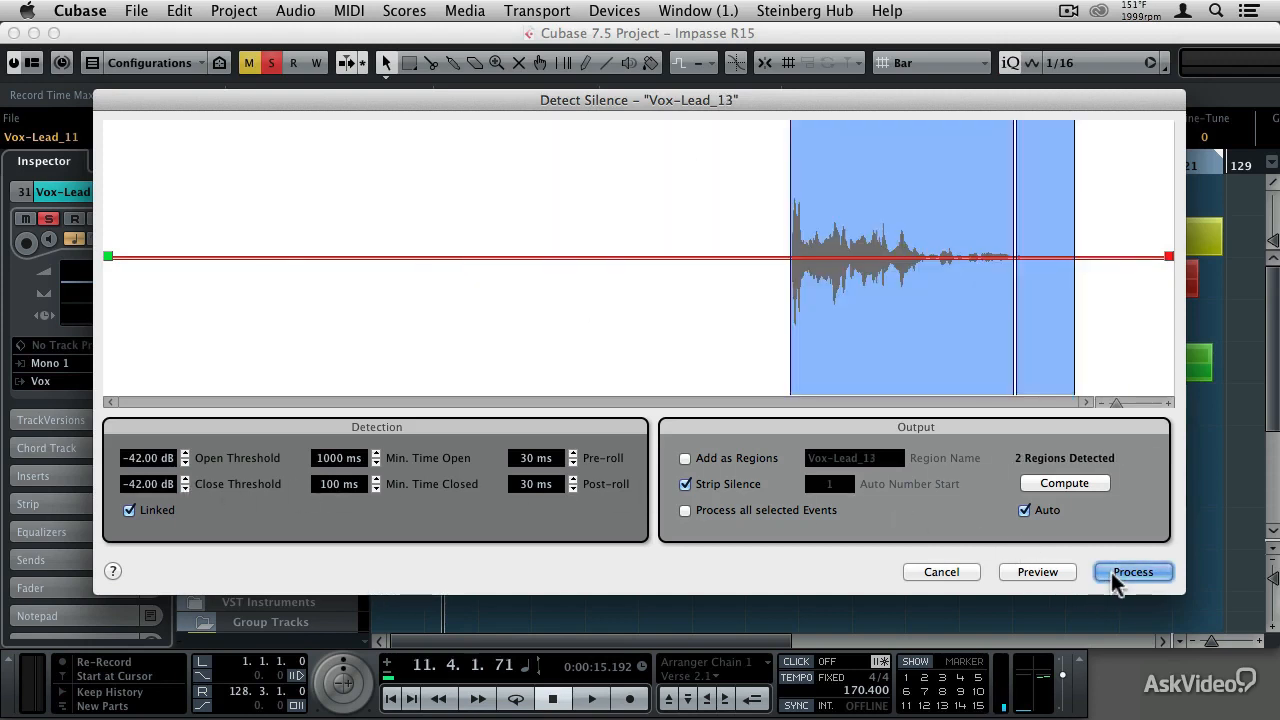
{"action": "left_click", "coordinate": [1122, 578]}
{"action": "left_click", "coordinate": [1122, 578]}
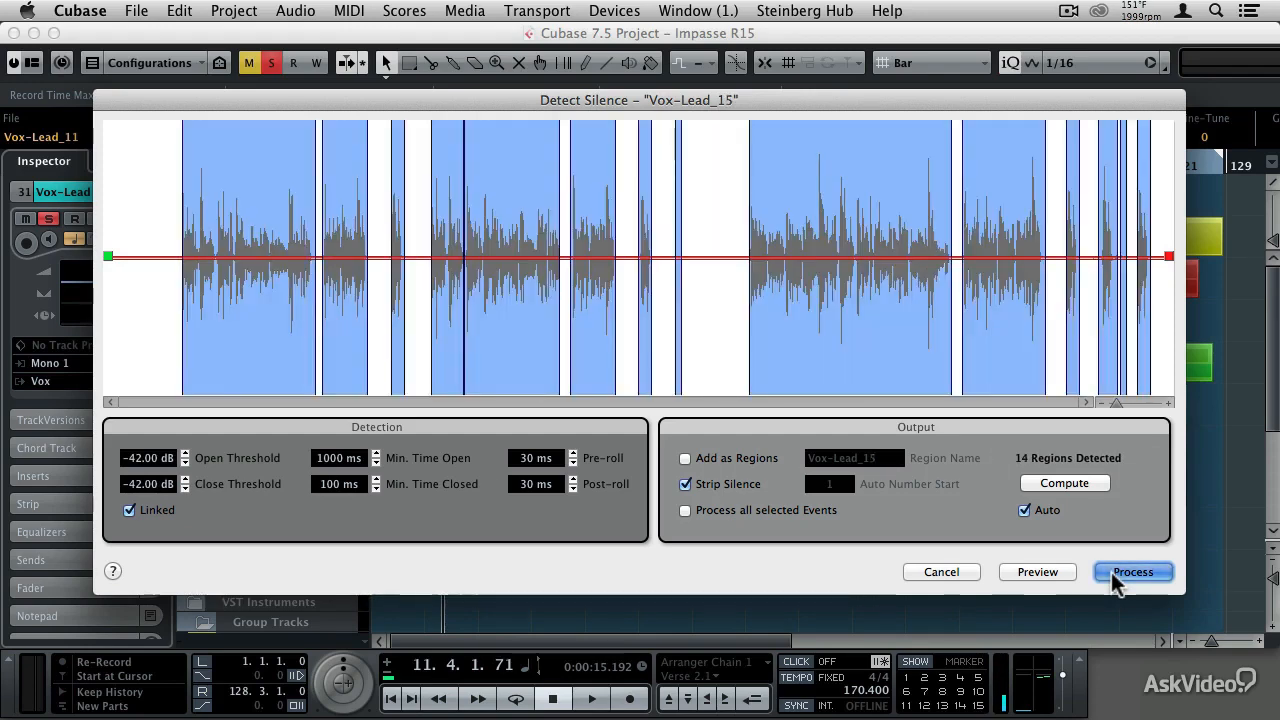
{"action": "left_click", "coordinate": [1120, 578]}
{"action": "left_click", "coordinate": [1120, 578]}
{"action": "left_click", "coordinate": [1120, 578]}
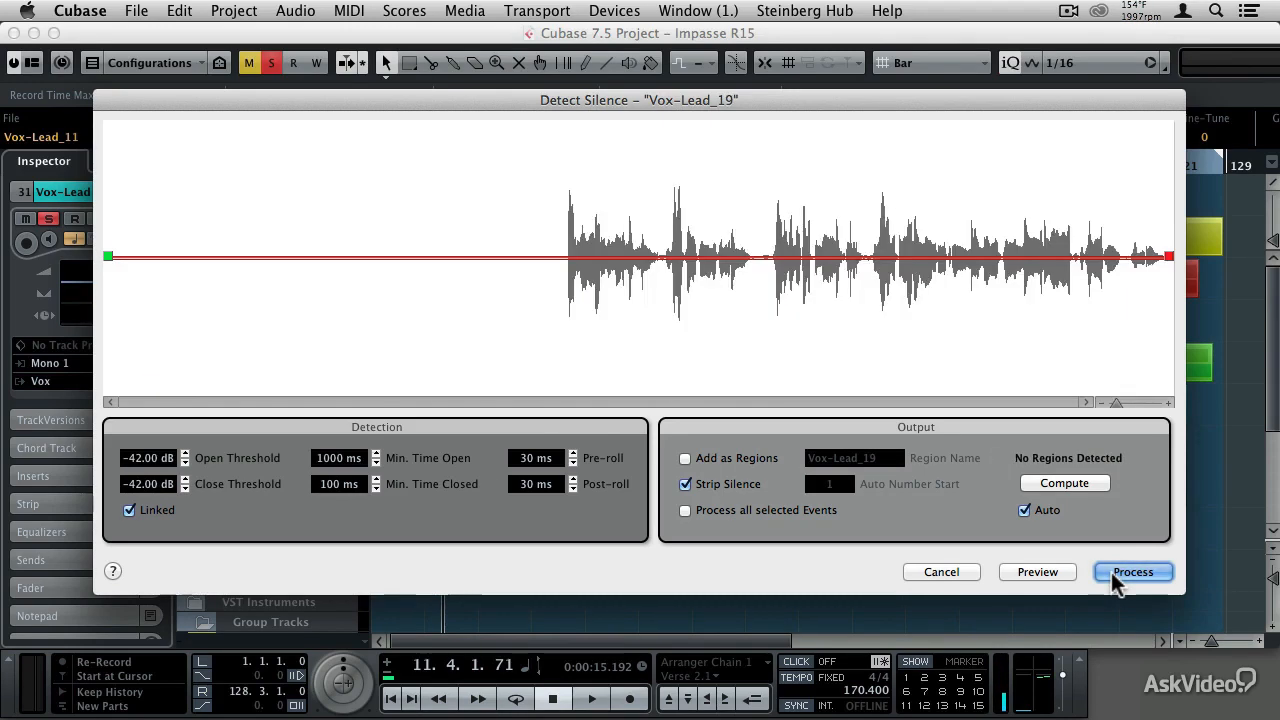
{"action": "left_click", "coordinate": [1120, 578]}
{"action": "left_click", "coordinate": [1120, 578]}
{"action": "left_click", "coordinate": [1120, 578]}
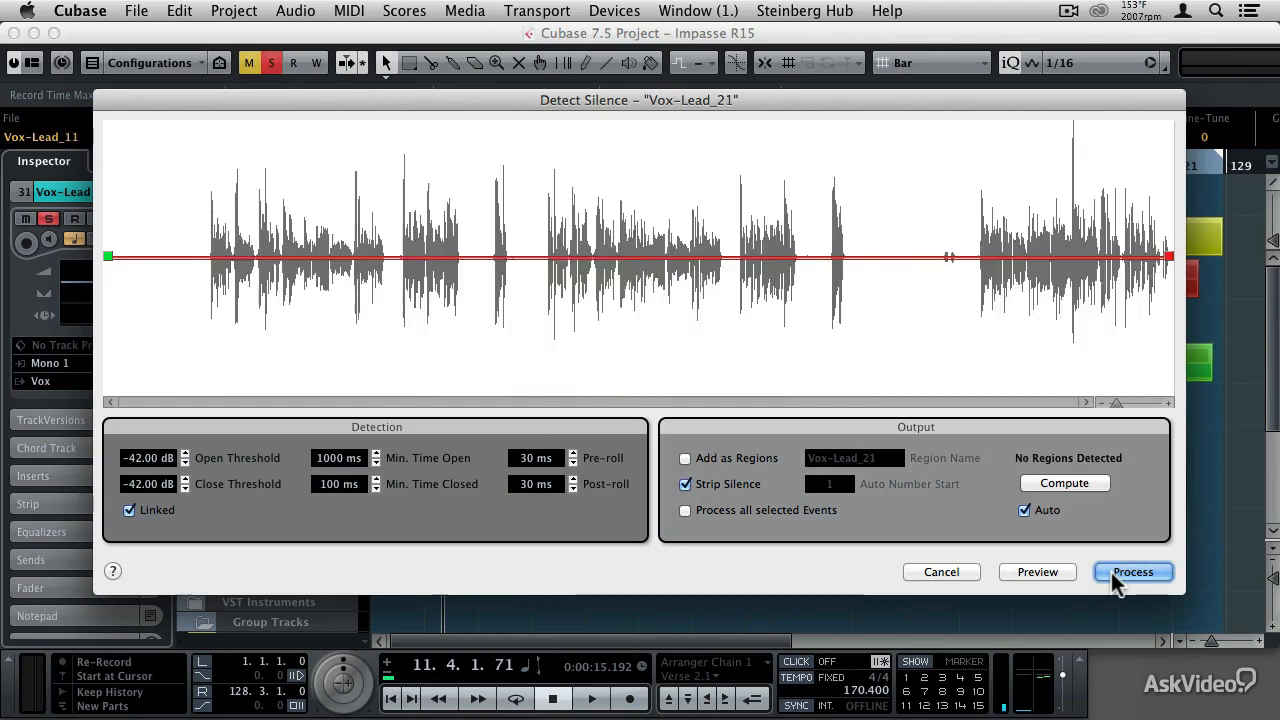
{"action": "left_click", "coordinate": [1120, 578]}
{"action": "left_click", "coordinate": [1120, 578]}
{"action": "left_click", "coordinate": [1120, 578]}
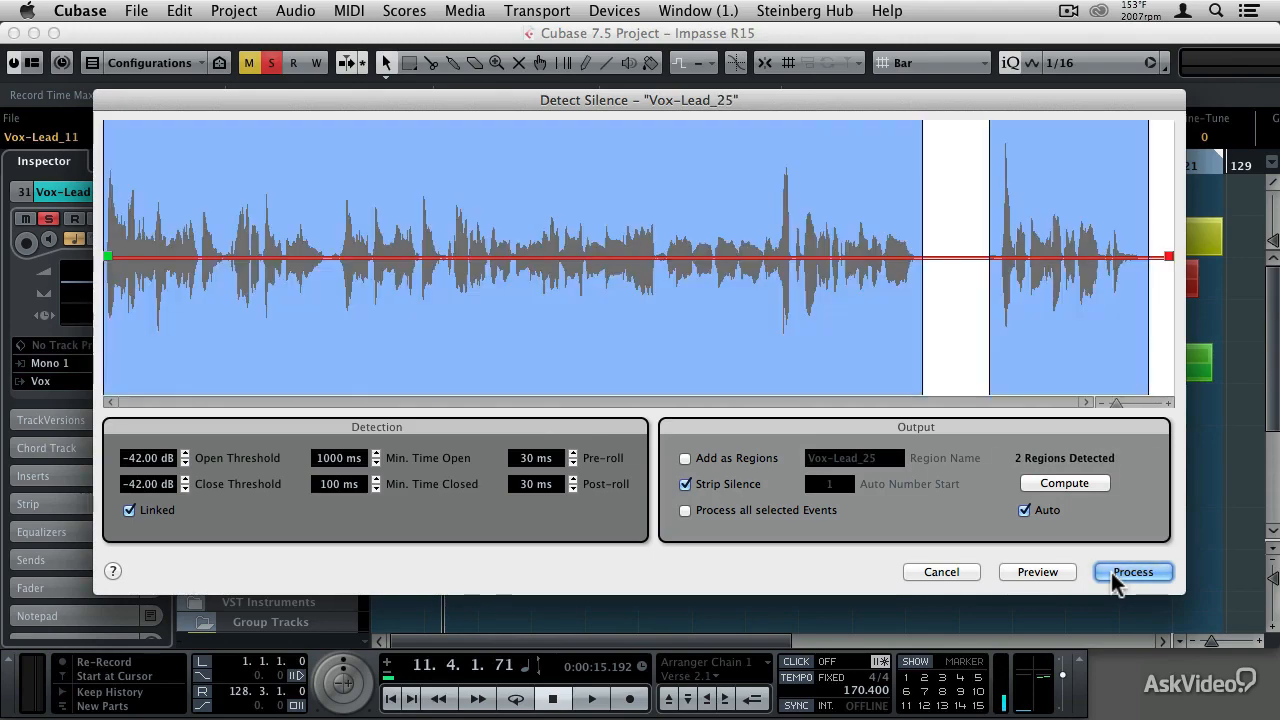
{"action": "left_click", "coordinate": [1120, 578]}
{"action": "left_click", "coordinate": [1120, 578]}
{"action": "left_click", "coordinate": [1120, 578]}
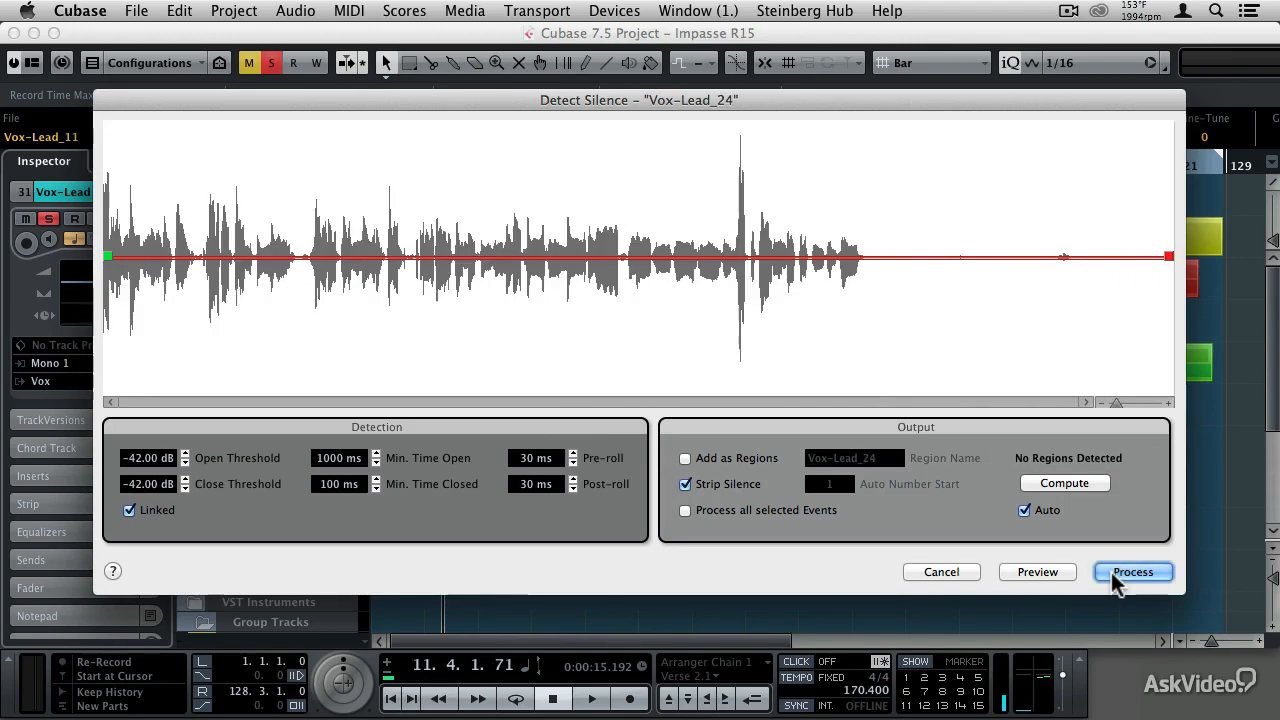
{"action": "left_click", "coordinate": [1120, 578]}
{"action": "left_click", "coordinate": [1120, 578]}
{"action": "left_click", "coordinate": [1120, 578]}
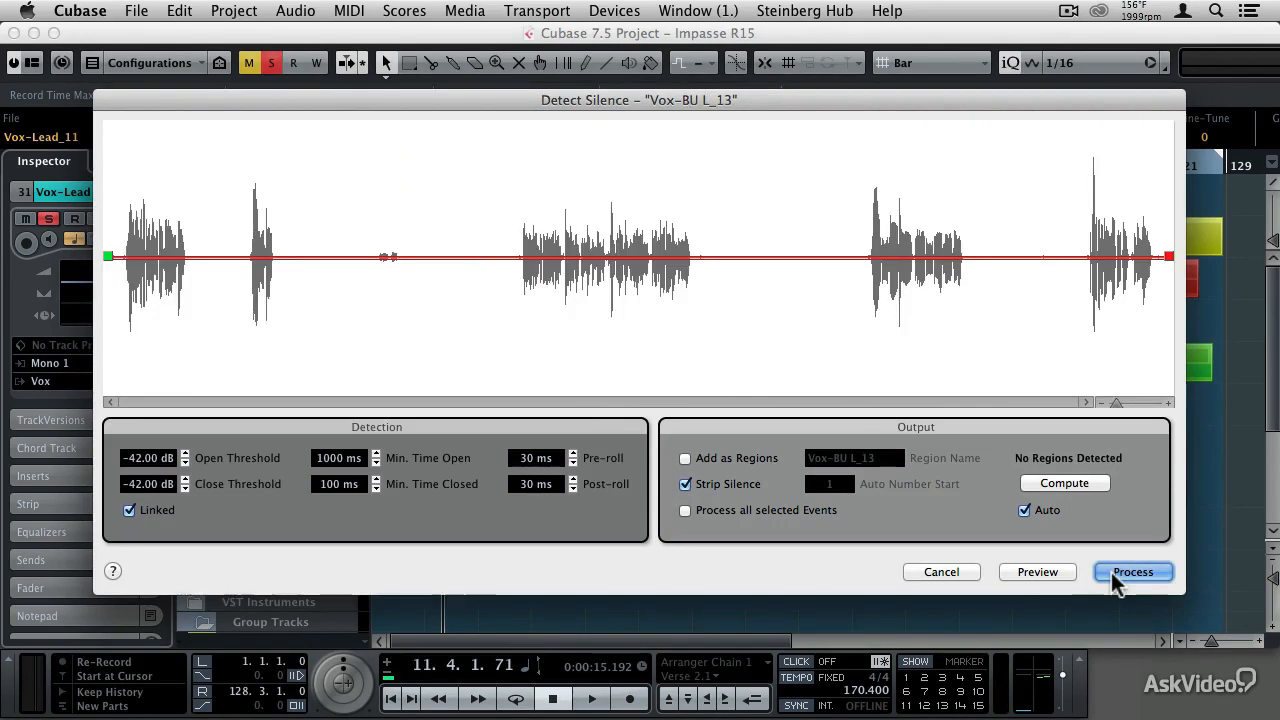
{"action": "left_click", "coordinate": [1120, 578]}
{"action": "left_click", "coordinate": [1116, 578]}
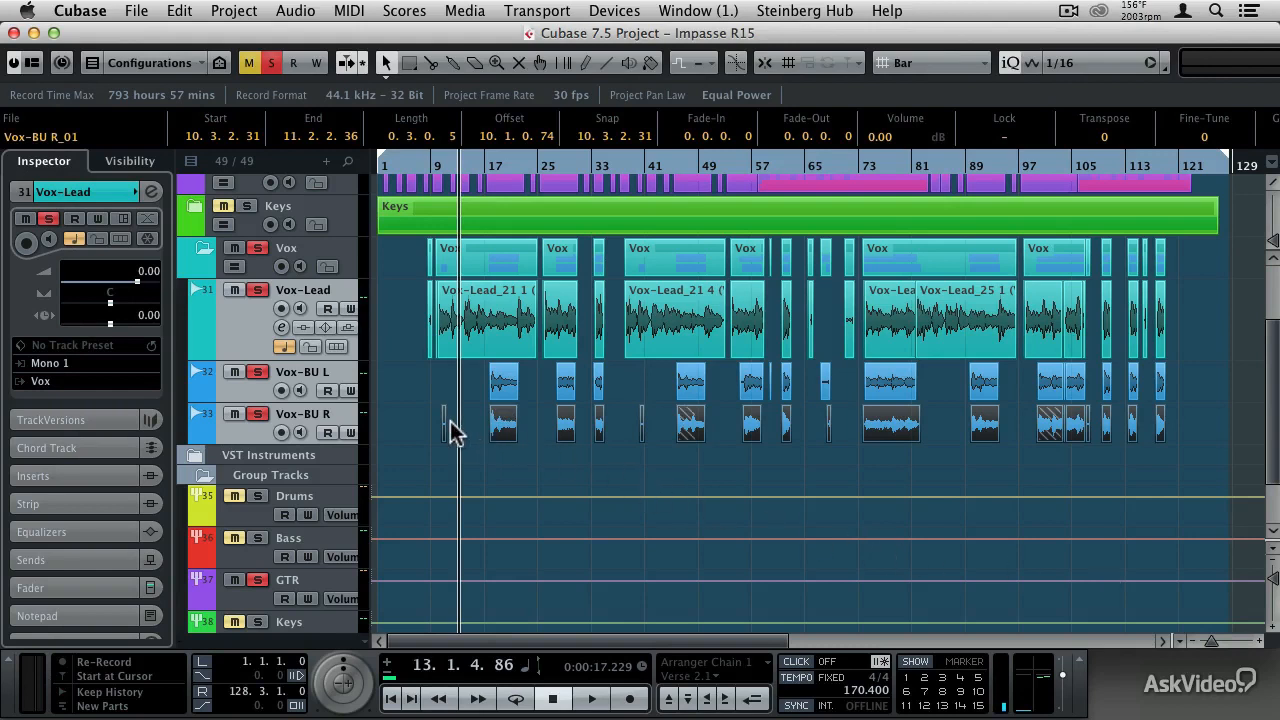
- Zoom in on the short leftover Vox-BU R event near bar 11 and turn off solo for the Vox folder and its tracks
{"action": "left_click_drag", "start_coordinate": [443, 171], "coordinate": [449, 223]}
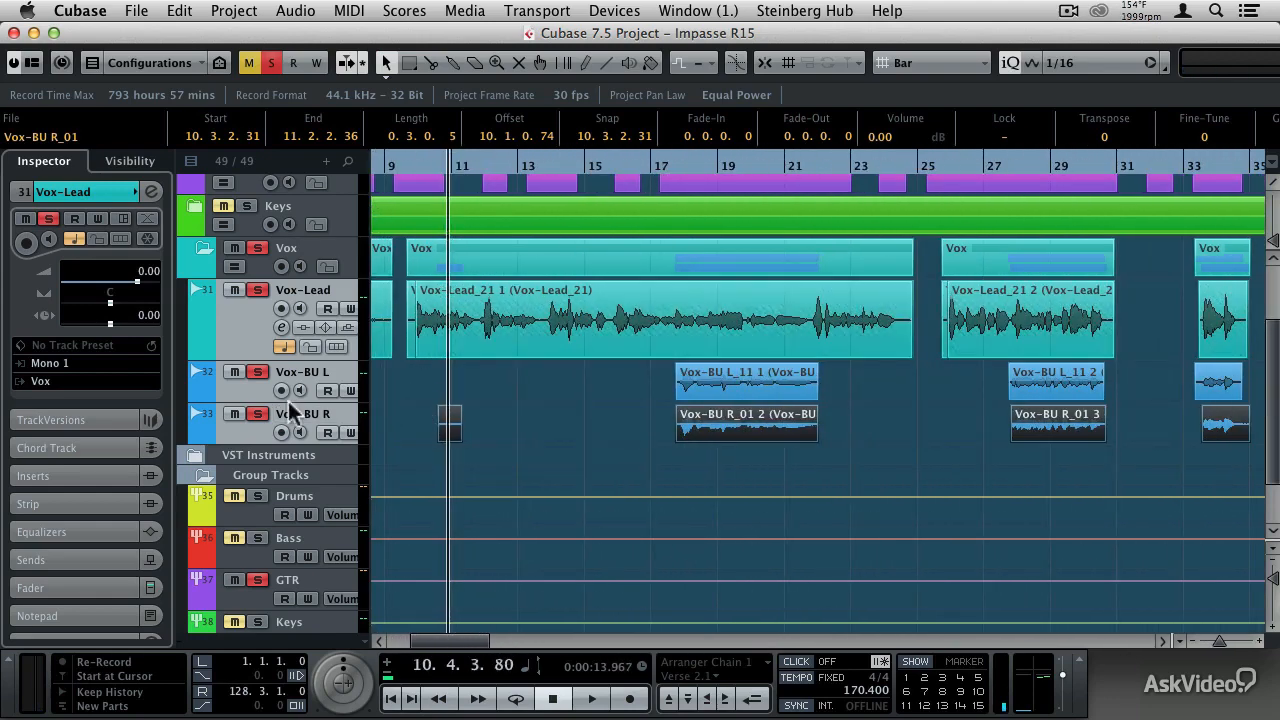
{"action": "left_click", "coordinate": [260, 373]}
{"action": "left_click", "coordinate": [257, 290]}
{"action": "left_click", "coordinate": [257, 248]}
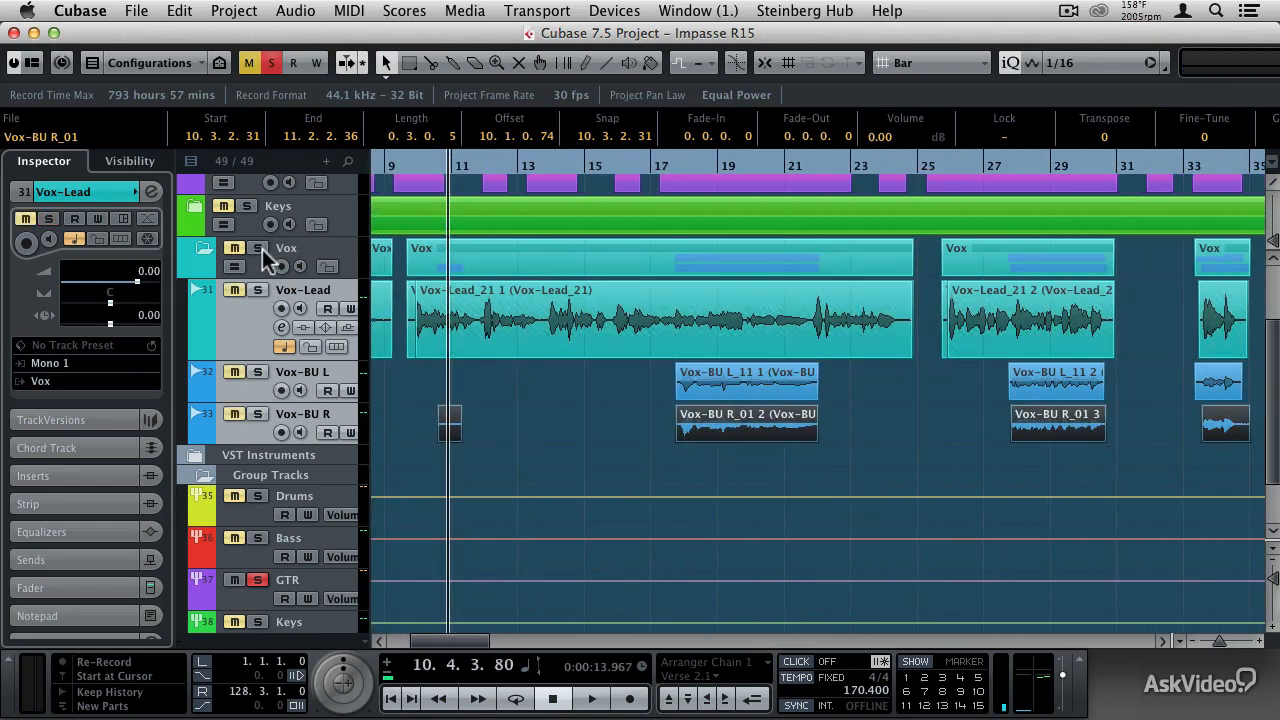
- Audition the Vox-BU R track in solo from about bar 10 and delete its short leftover event near bar 11
{"action": "left_click", "coordinate": [422, 165]}
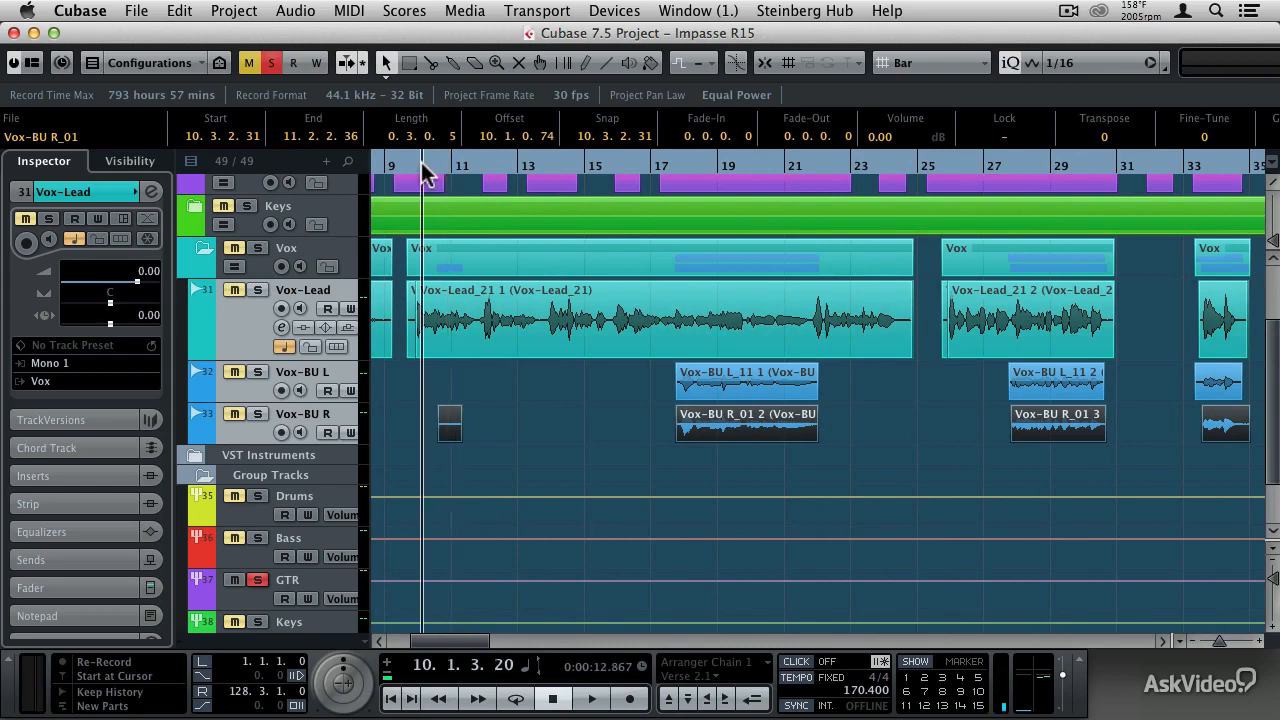
{"action": "key", "text": "space"}
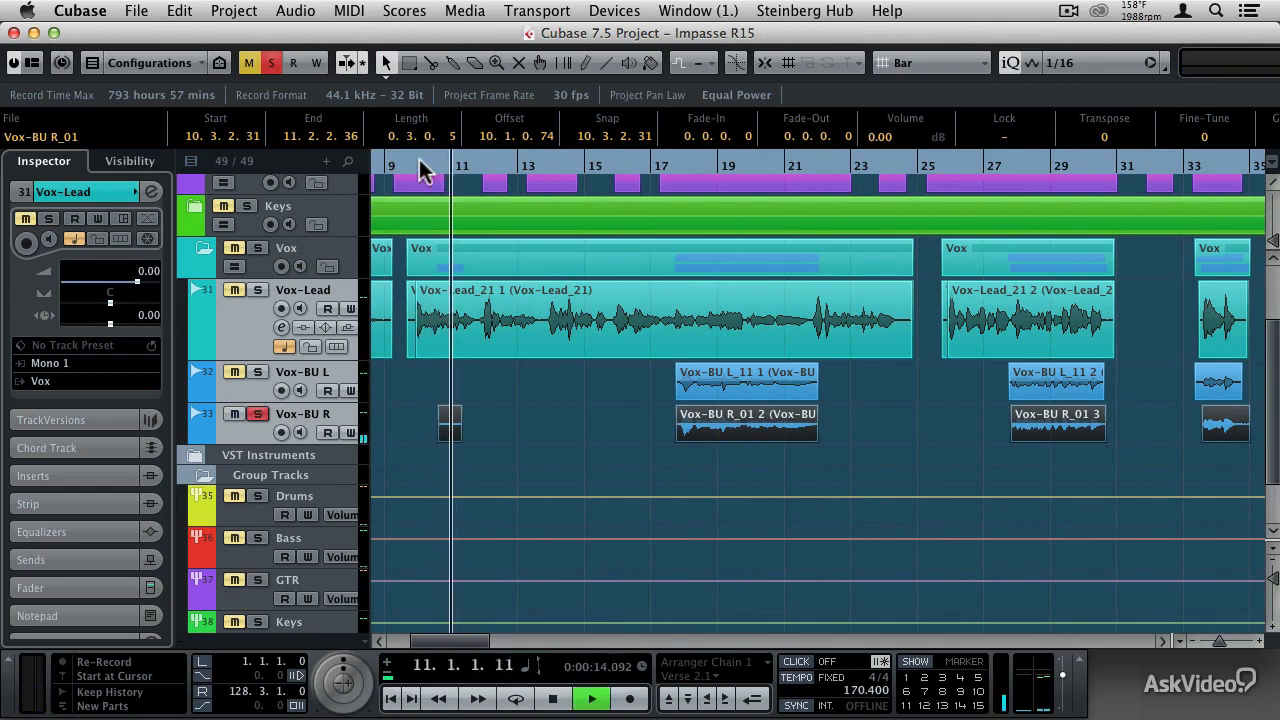
{"action": "key", "text": "space"}
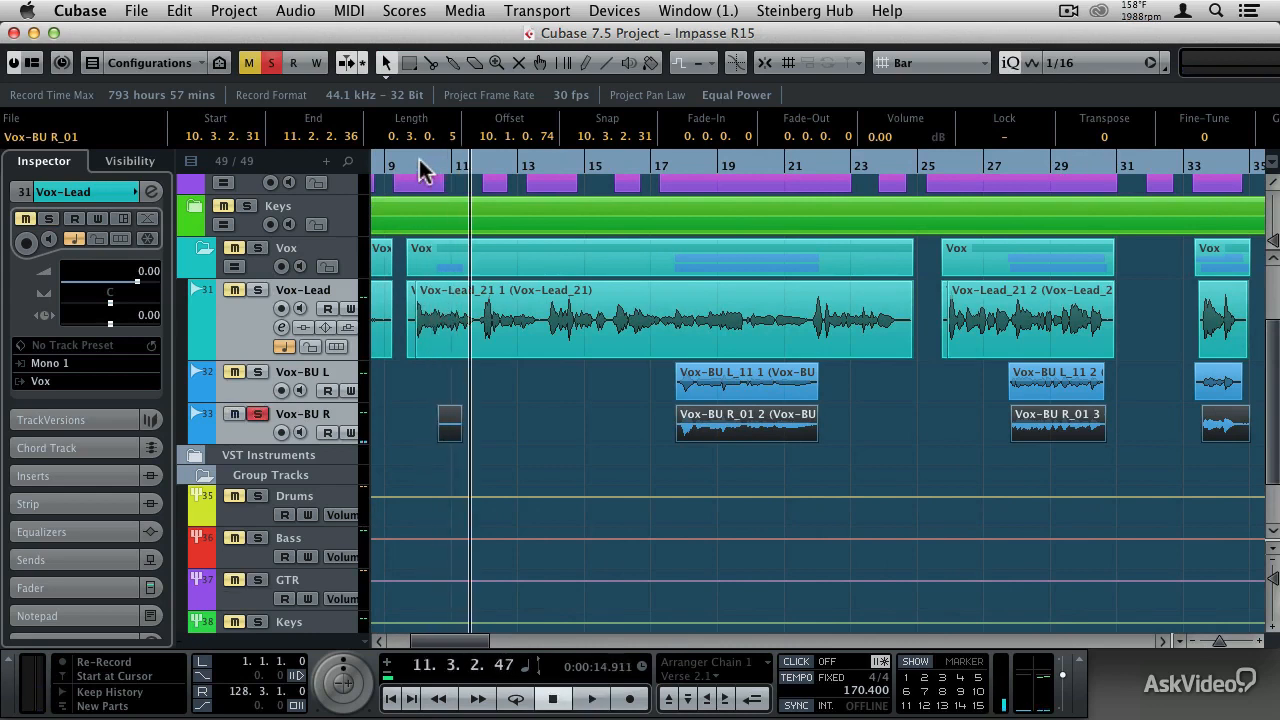
{"action": "left_click", "coordinate": [448, 434]}
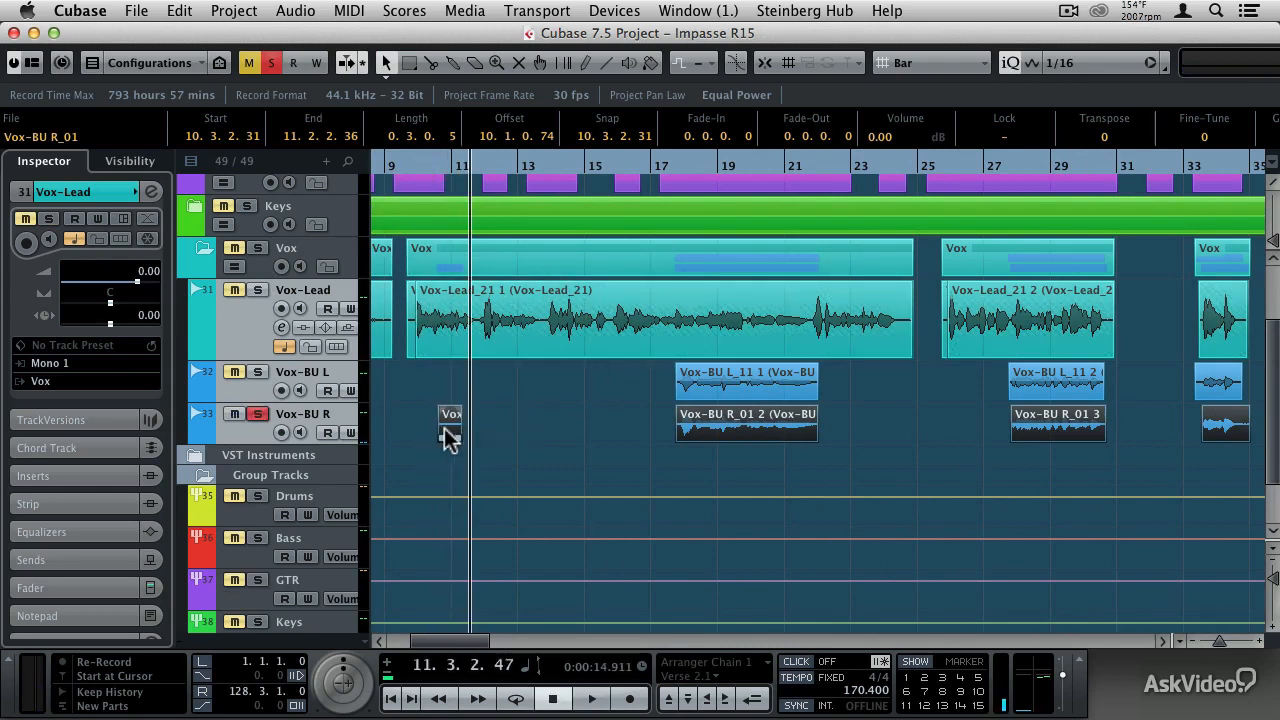
{"action": "key", "text": "Delete"}
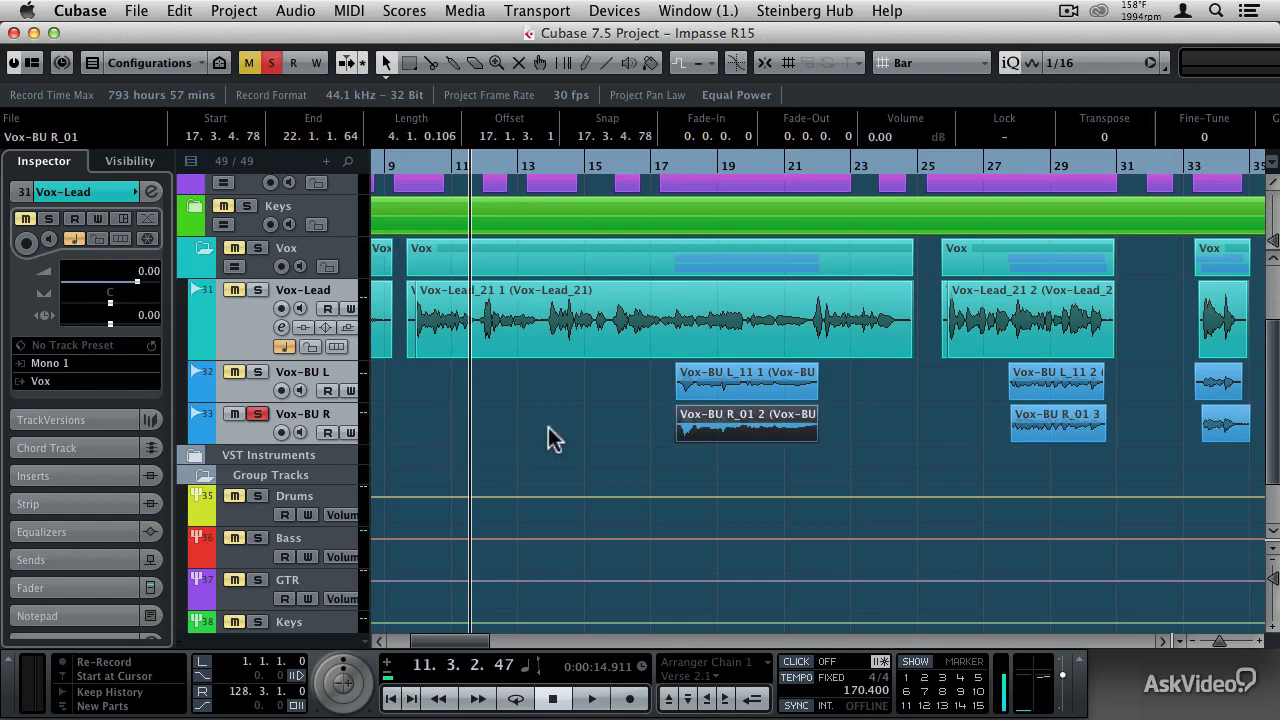
- Play back the short leftover Vox-BU R event near bar 40 and delete it
{"action": "scroll", "coordinate": [864, 424], "scroll_direction": "right", "scroll_amount": 5}
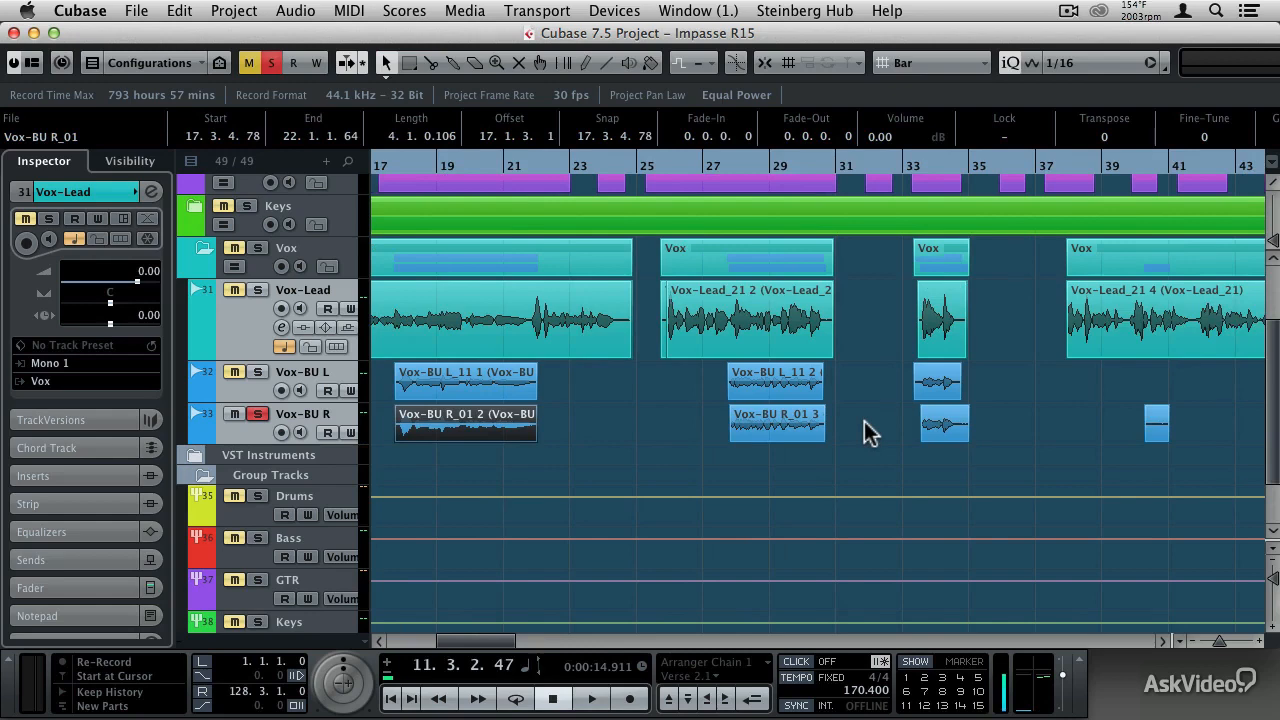
{"action": "scroll", "coordinate": [866, 430], "scroll_direction": "right", "scroll_amount": 6}
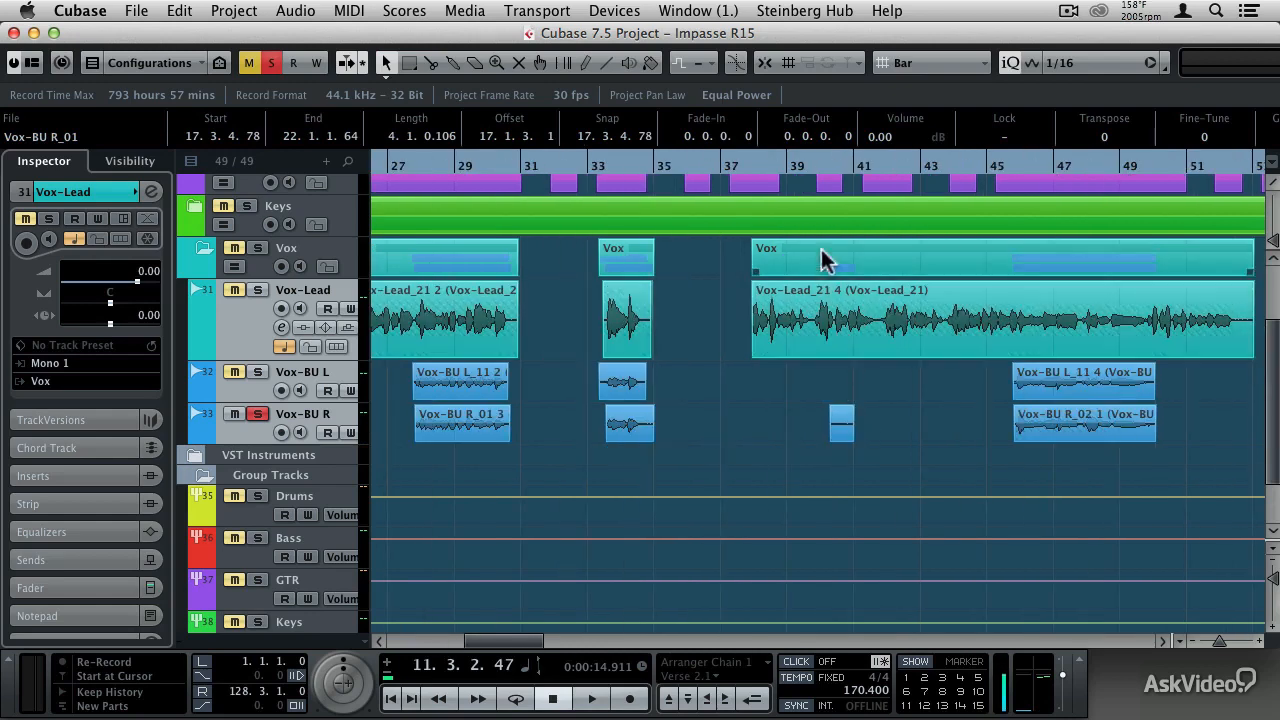
{"action": "left_click", "coordinate": [805, 167]}
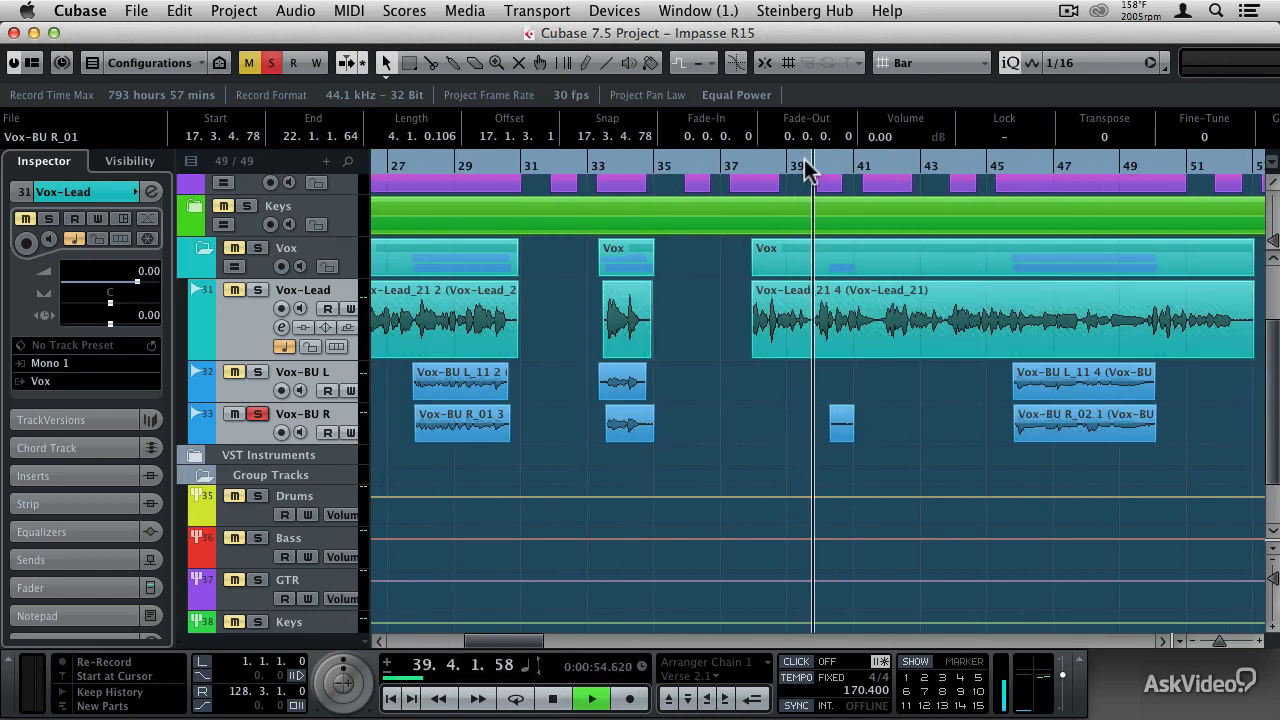
{"action": "key", "text": "space"}
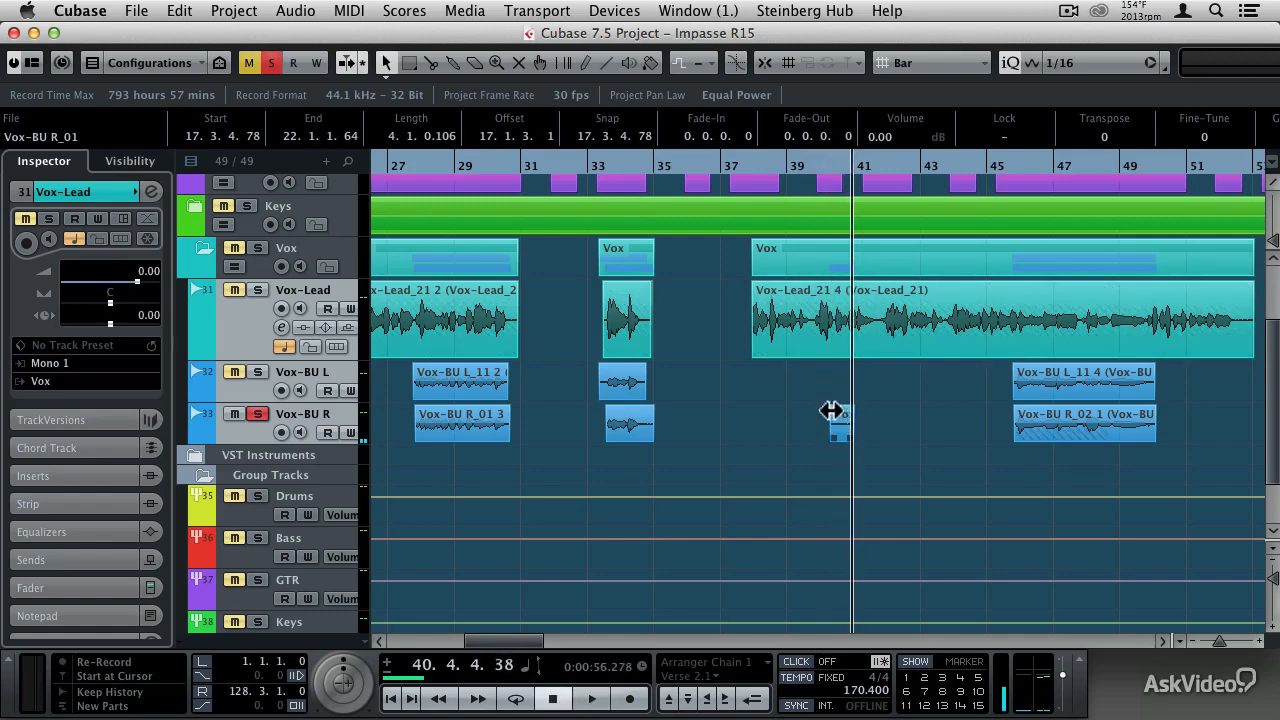
{"action": "left_click", "coordinate": [833, 418]}
{"action": "key", "text": "Delete"}
- Delete the short leftover Vox-BU L and Vox-BU R events between bars 67 and 69
{"action": "scroll", "coordinate": [854, 428], "scroll_direction": "right", "scroll_amount": 20}
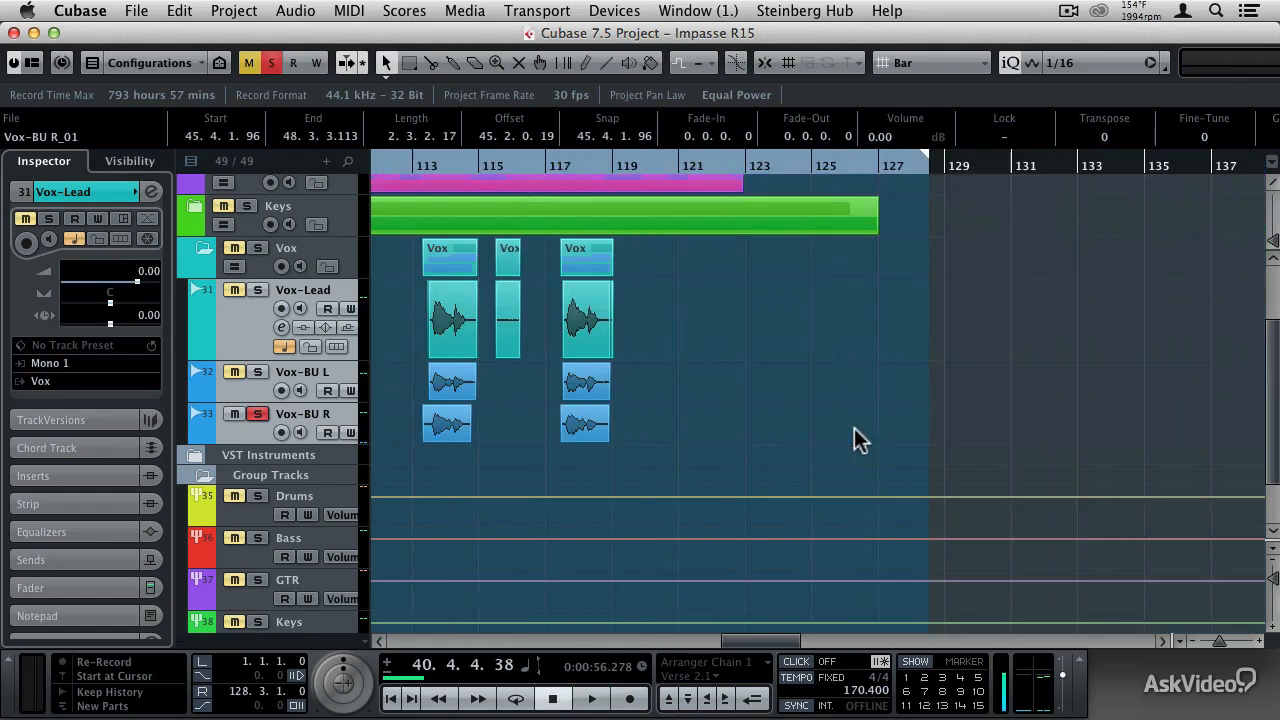
{"action": "scroll", "coordinate": [854, 428], "scroll_direction": "left", "scroll_amount": 12}
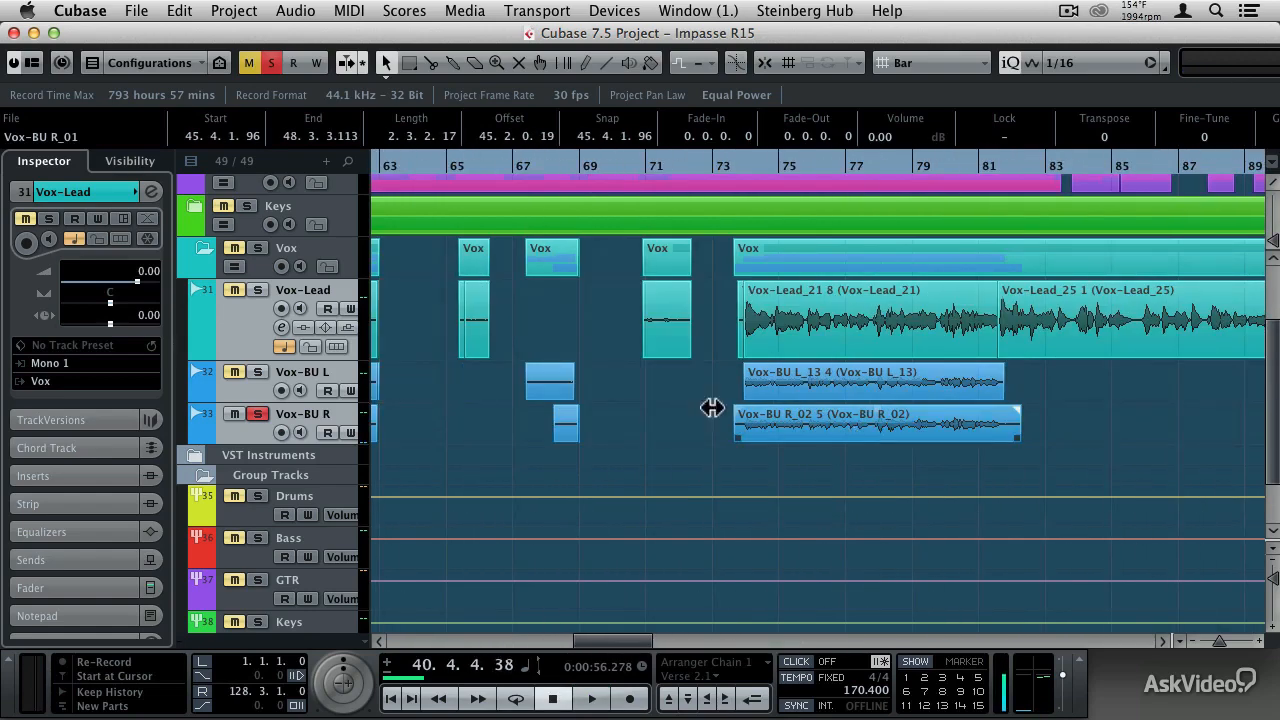
{"action": "left_click_drag", "start_coordinate": [617, 380], "coordinate": [548, 443]}
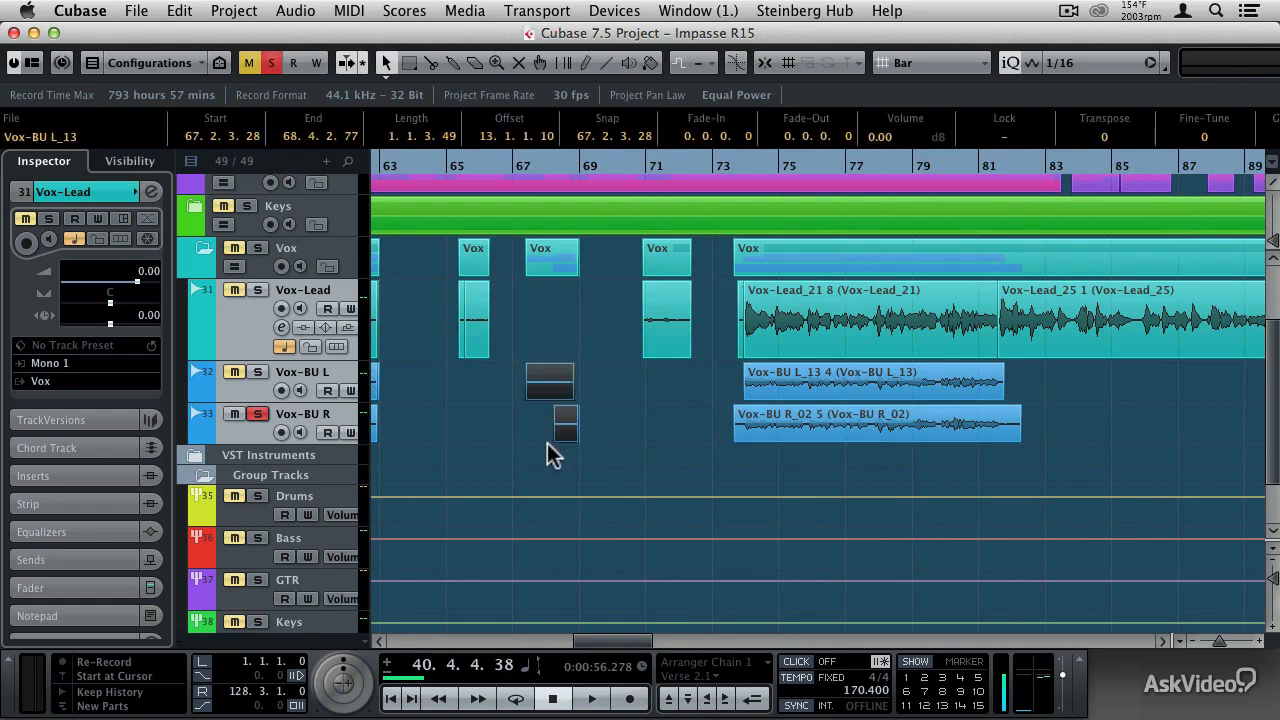
{"action": "key", "text": "Delete"}
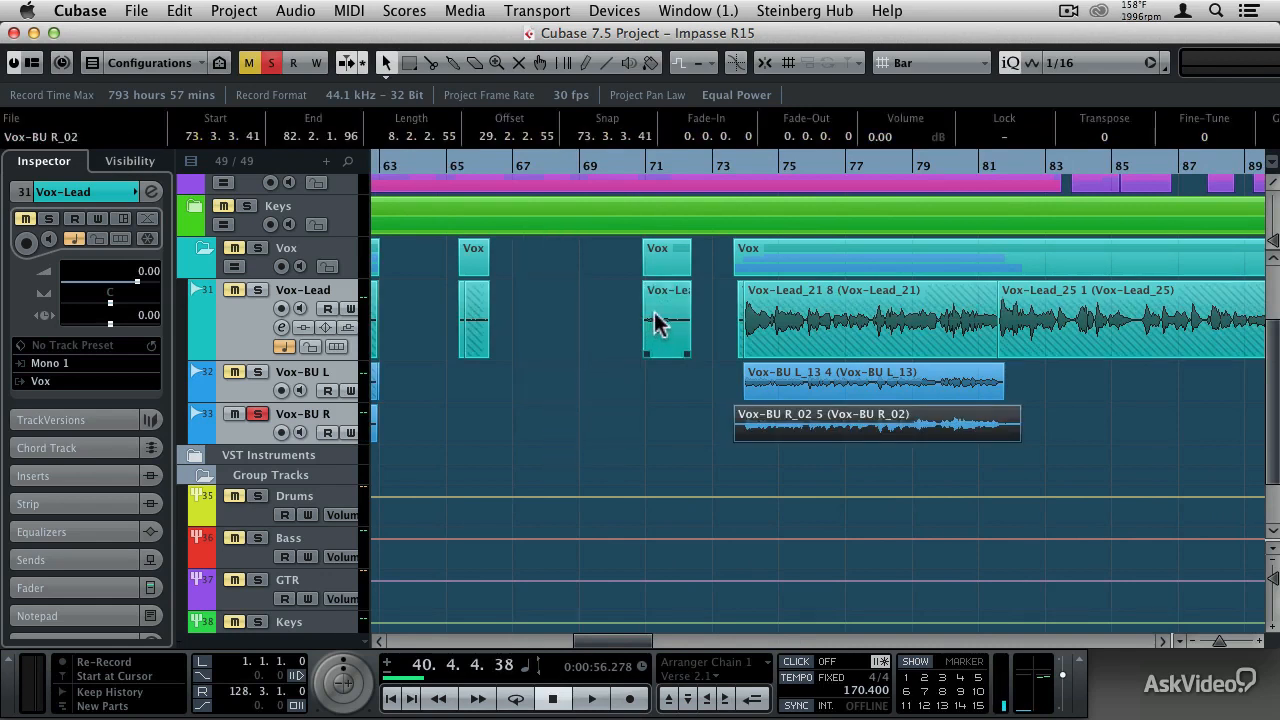
- Delete the leftover noise events on the Vox-Lead track near bars 71 and 65
{"action": "left_click", "coordinate": [654, 314]}
{"action": "key", "text": "Delete"}
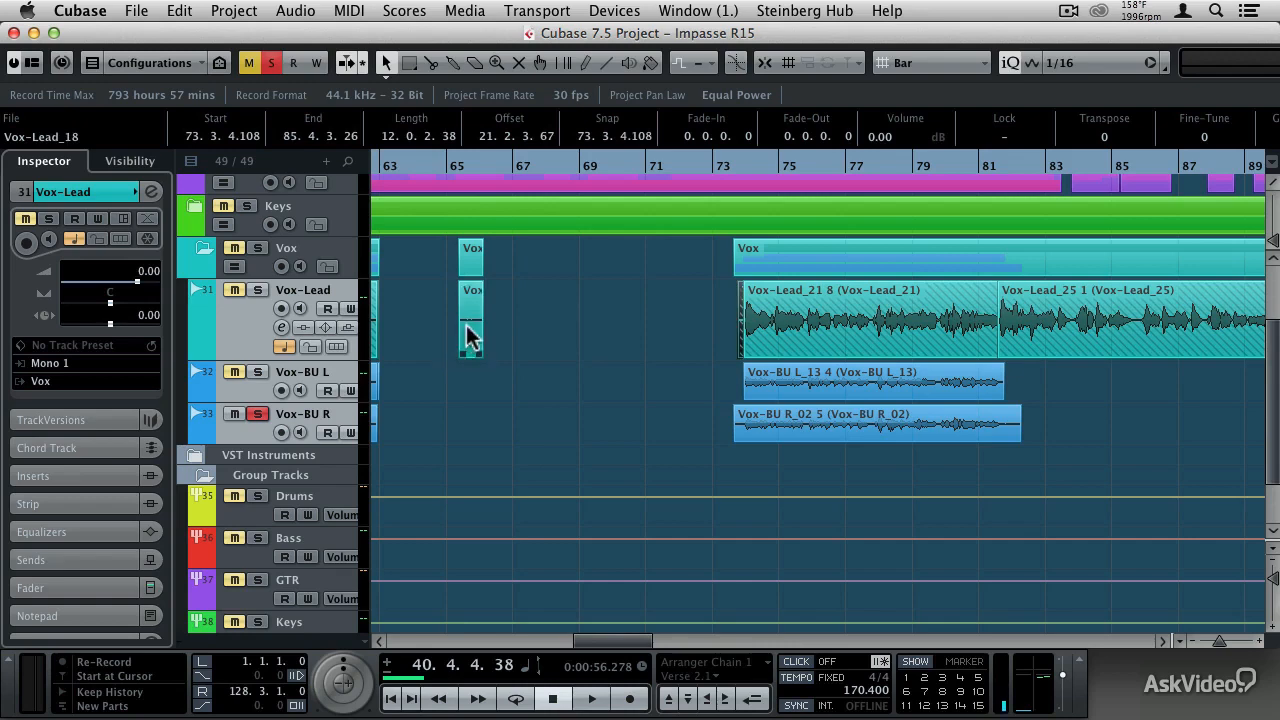
{"action": "left_click", "coordinate": [463, 335]}
{"action": "key", "text": "Delete"}
- Delete the short leftover Vox-Lead events just before bar 9, ahead of the first long vocal passage
{"action": "scroll", "coordinate": [474, 372], "scroll_direction": "left", "scroll_amount": 15}
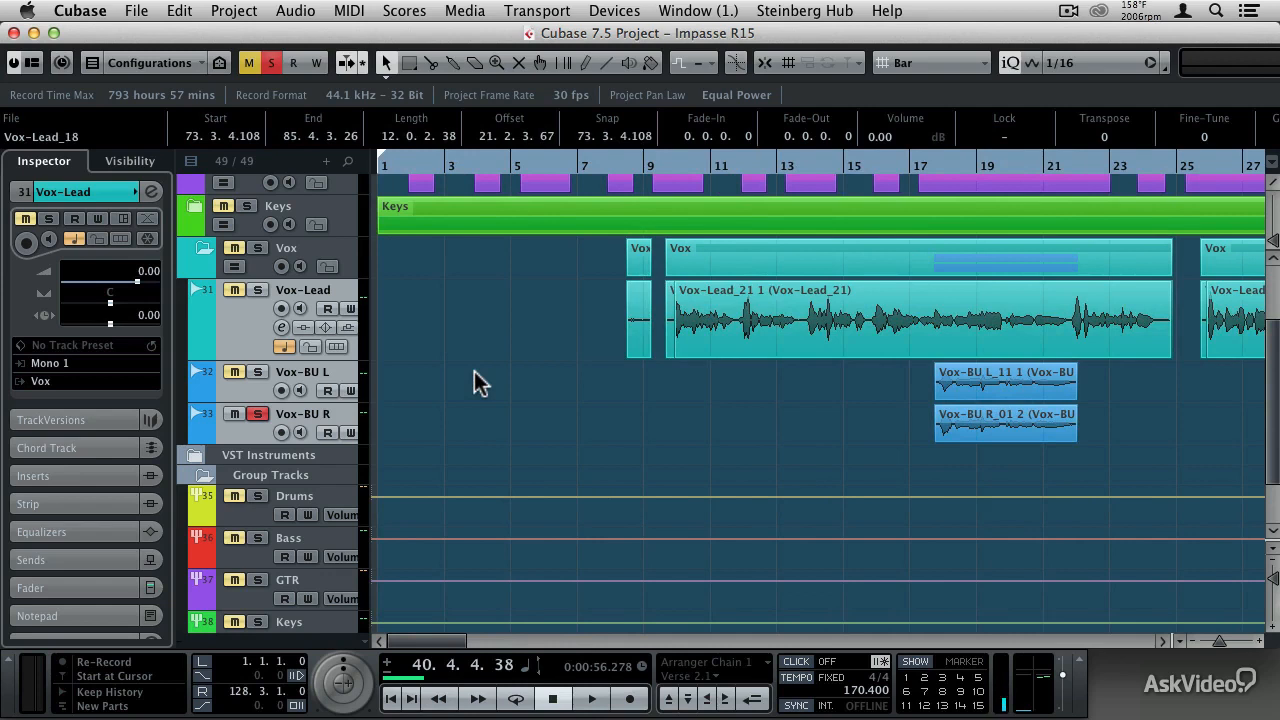
{"action": "left_click_drag", "start_coordinate": [595, 257], "coordinate": [642, 352]}
{"action": "key", "text": "Delete"}
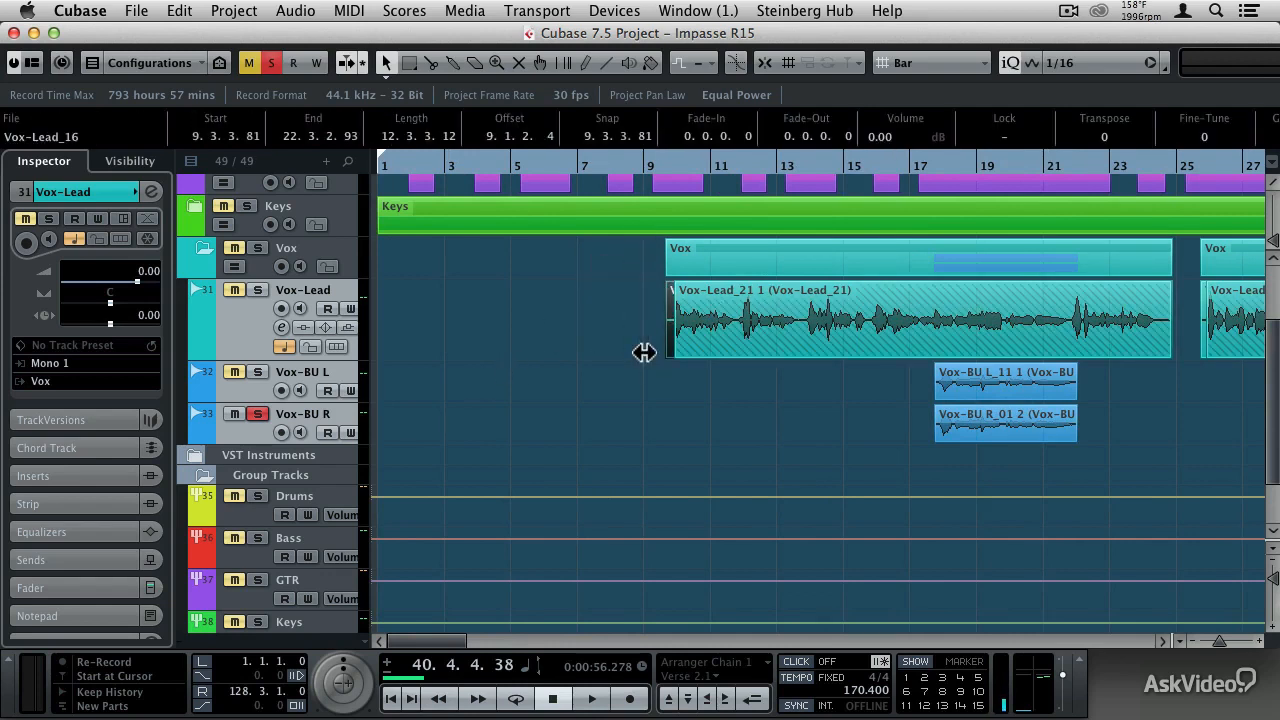
{"action": "key", "text": "shift+f"}
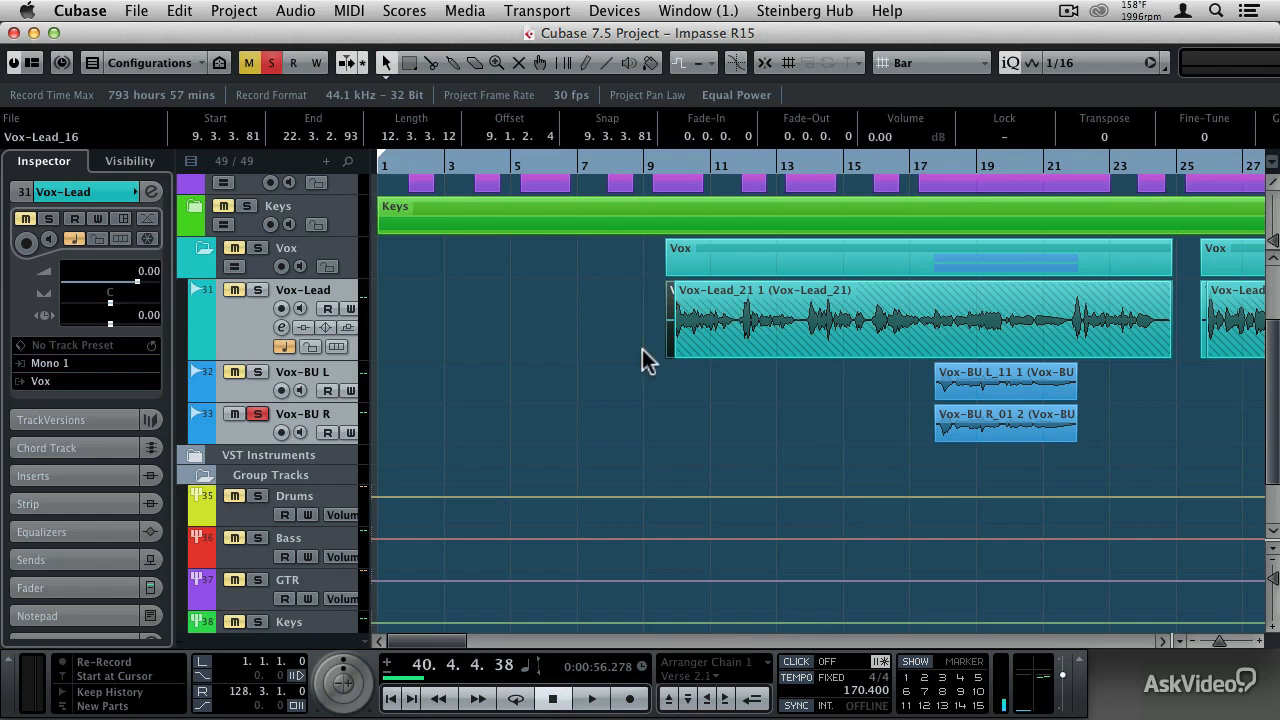